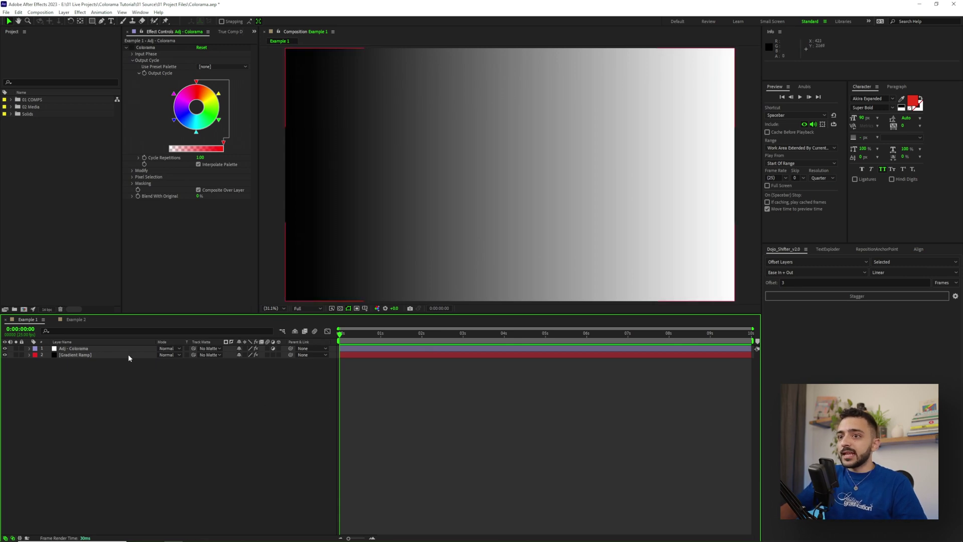
# Select the Adj - Colorama layer and switch on its Colorama effect in Effect Controls
pyautogui.click(83, 356)
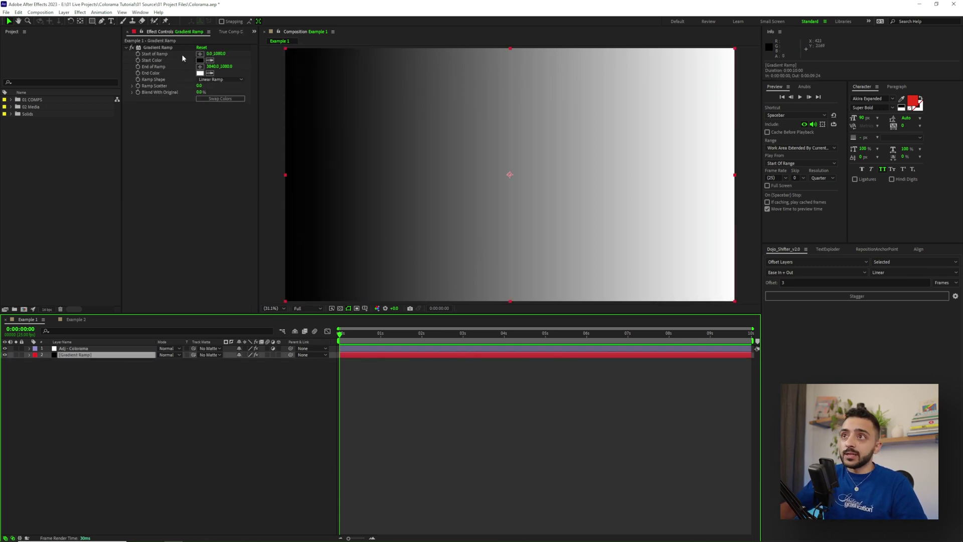
pyautogui.click(90, 349)
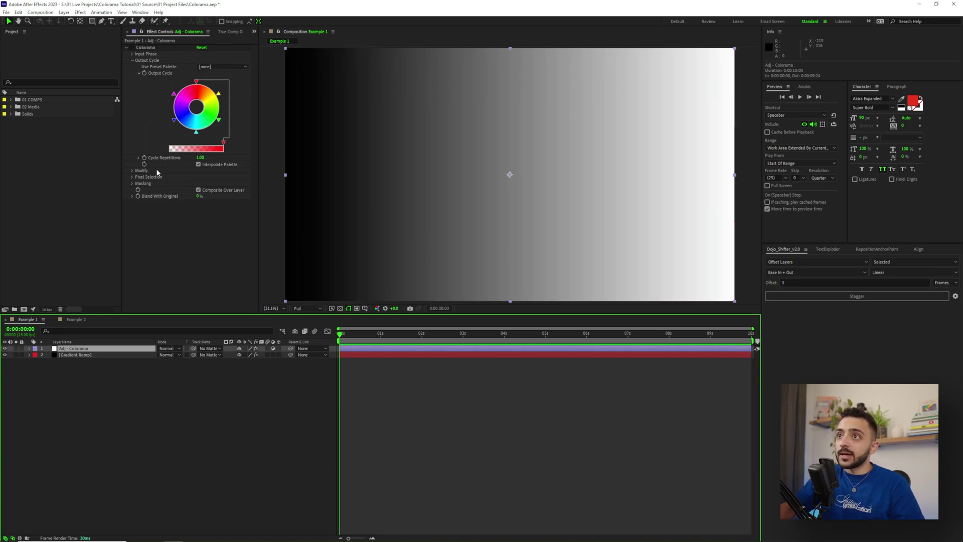
pyautogui.click(132, 48)
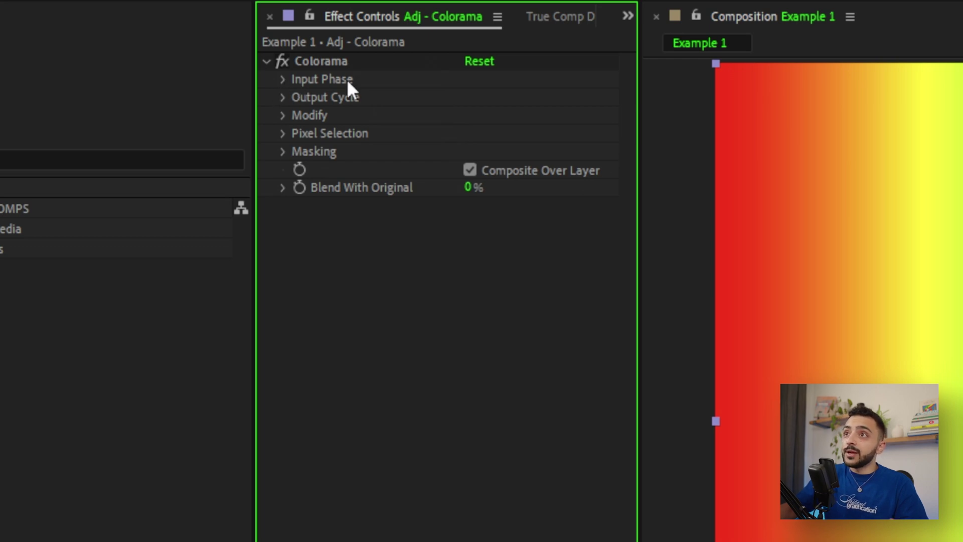
# Check the Modify and Pixel Selection groups, then expand Colorama's Output Cycle colour wheel
pyautogui.click(282, 115)
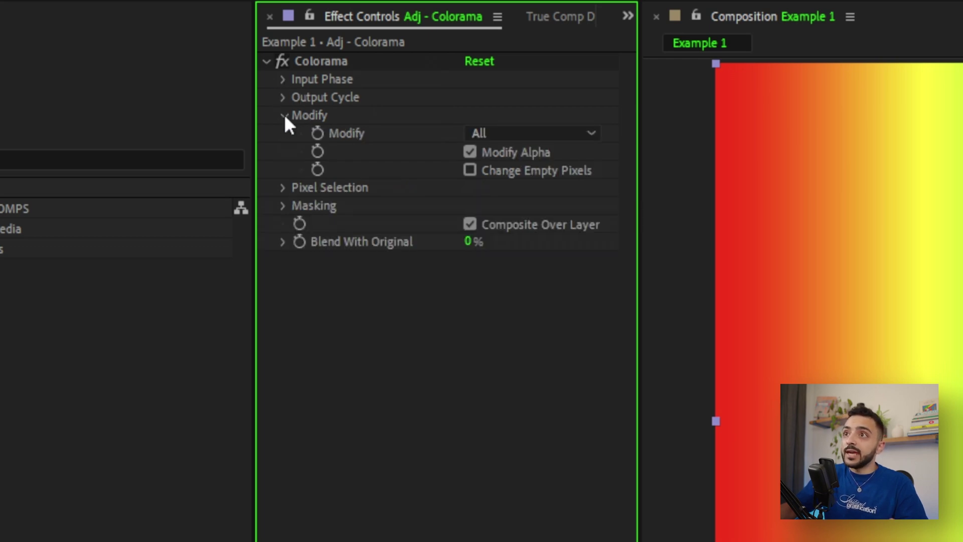
pyautogui.click(283, 114)
pyautogui.click(282, 133)
pyautogui.click(282, 133)
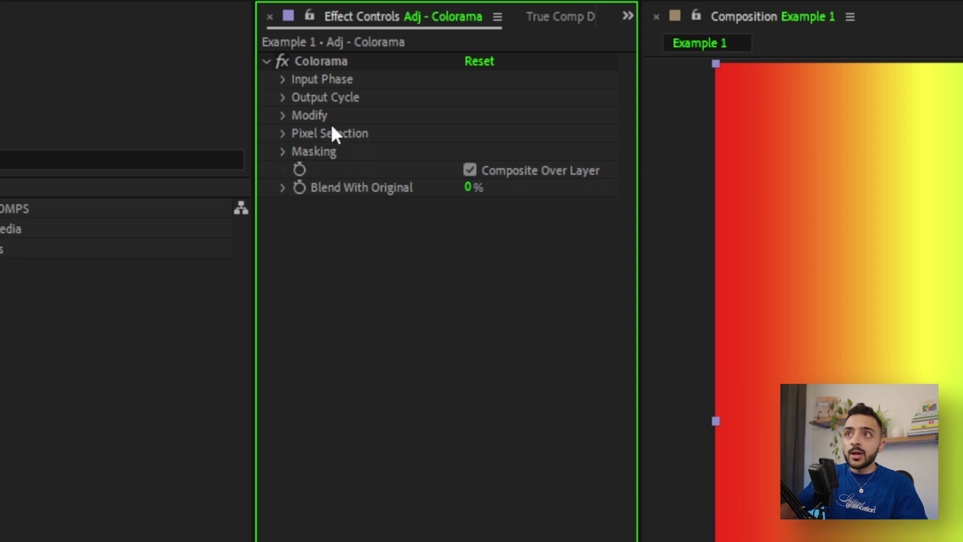
pyautogui.click(282, 97)
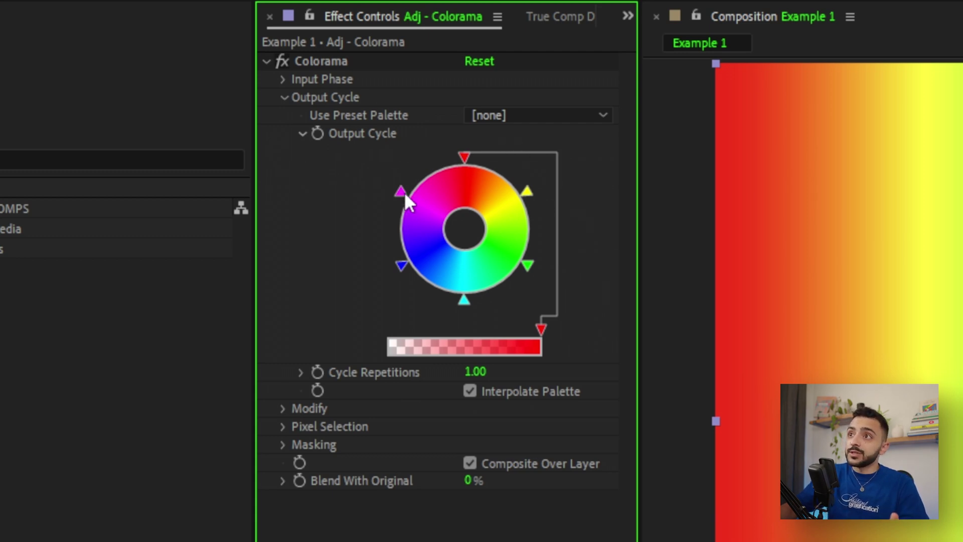
# Recolour the Output Cycle's magenta point to green using the Color dialog
pyautogui.click(392, 200)
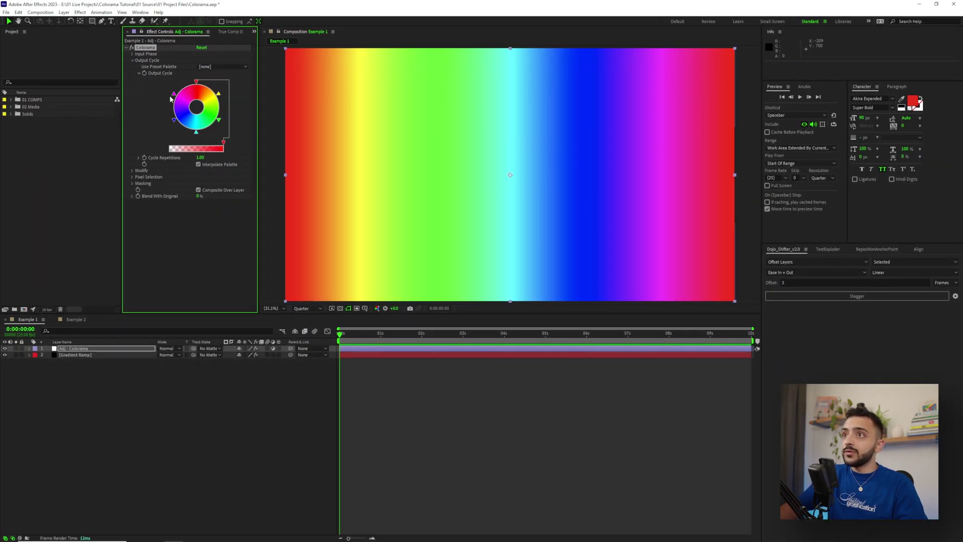
pyautogui.moveTo(173, 94)
pyautogui.mouseDown()
pyautogui.moveTo(174, 120)
pyautogui.moveTo(173, 99)
pyautogui.mouseUp()
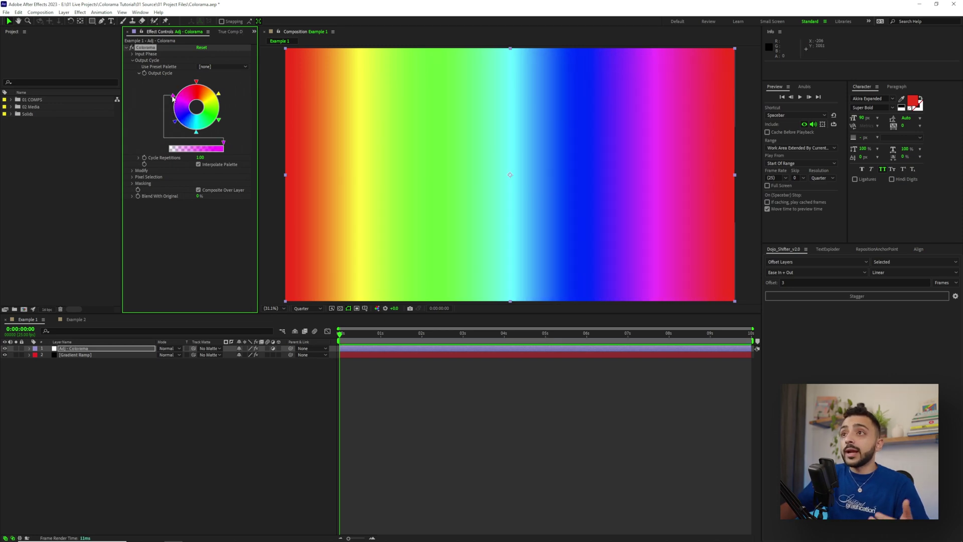
pyautogui.doubleClick(174, 96)
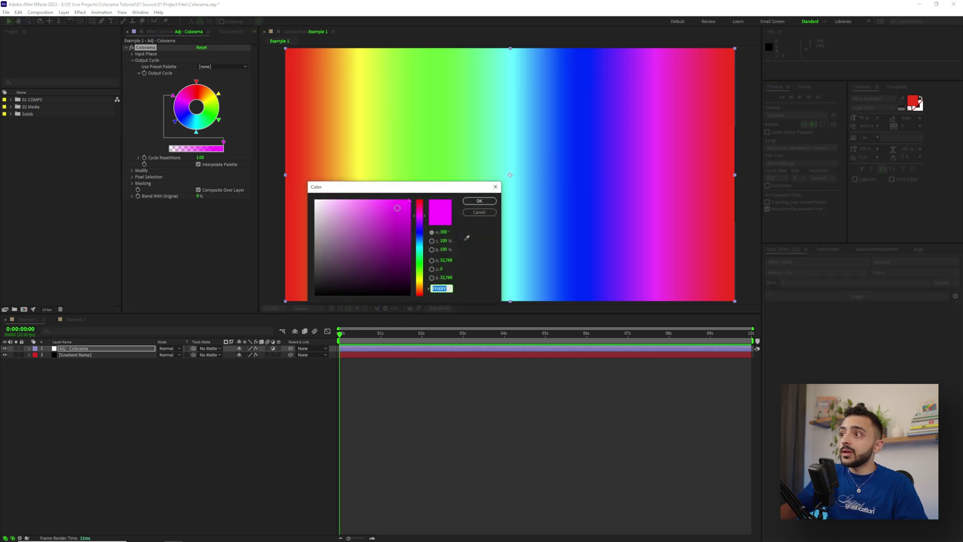
pyautogui.moveTo(397, 208); pyautogui.dragTo(390, 229)
pyautogui.click(422, 252)
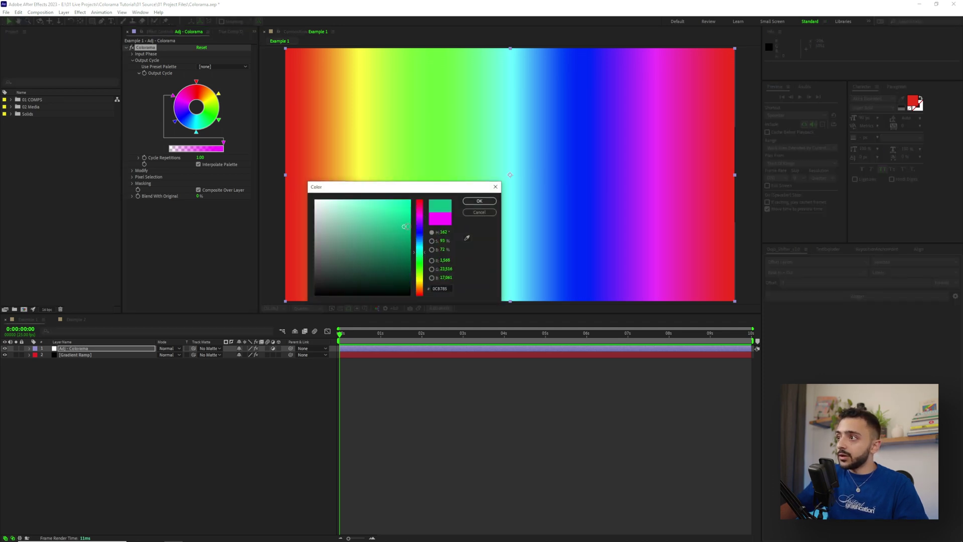
pyautogui.click(479, 201)
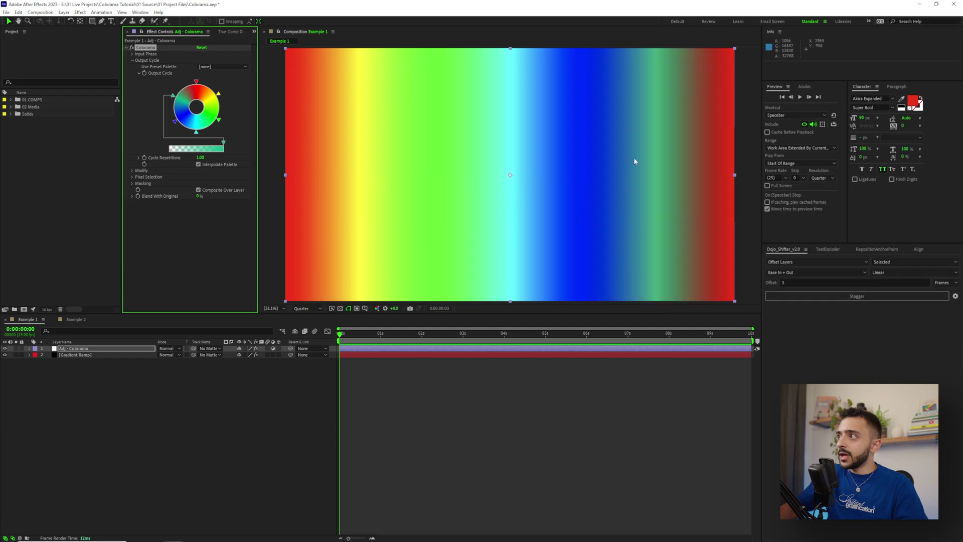
pyautogui.click(437, 435)
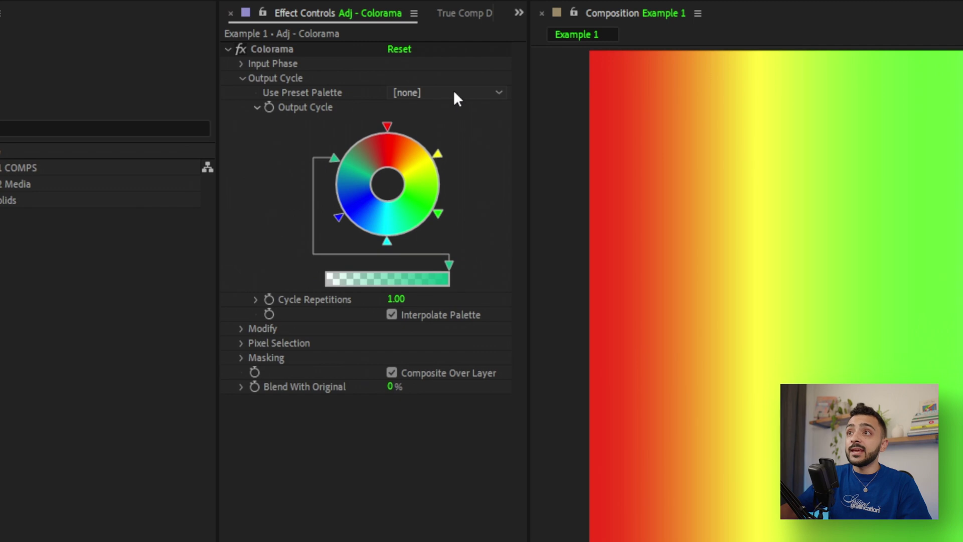
# Set Colorama's Use Preset Palette to Fire
pyautogui.click(454, 93)
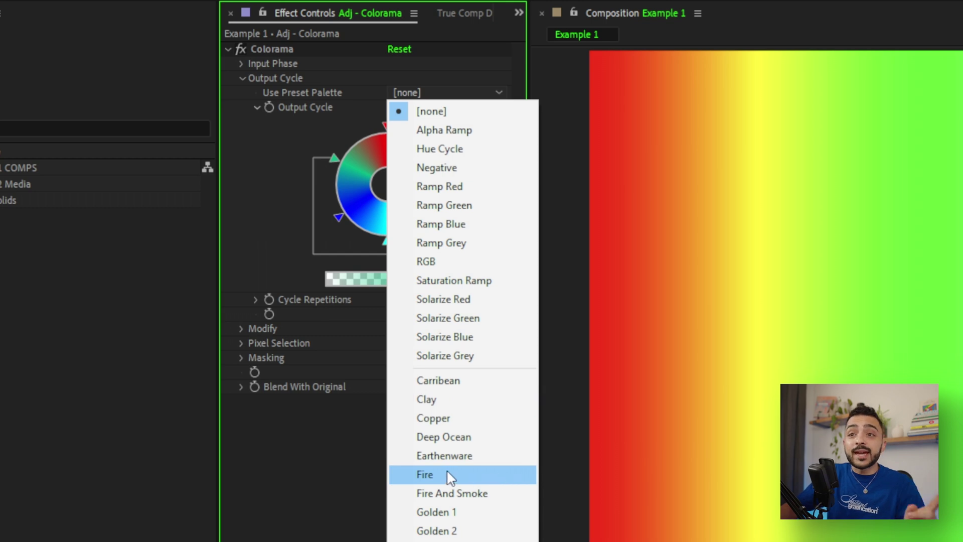
pyautogui.click(441, 93)
pyautogui.click(441, 92)
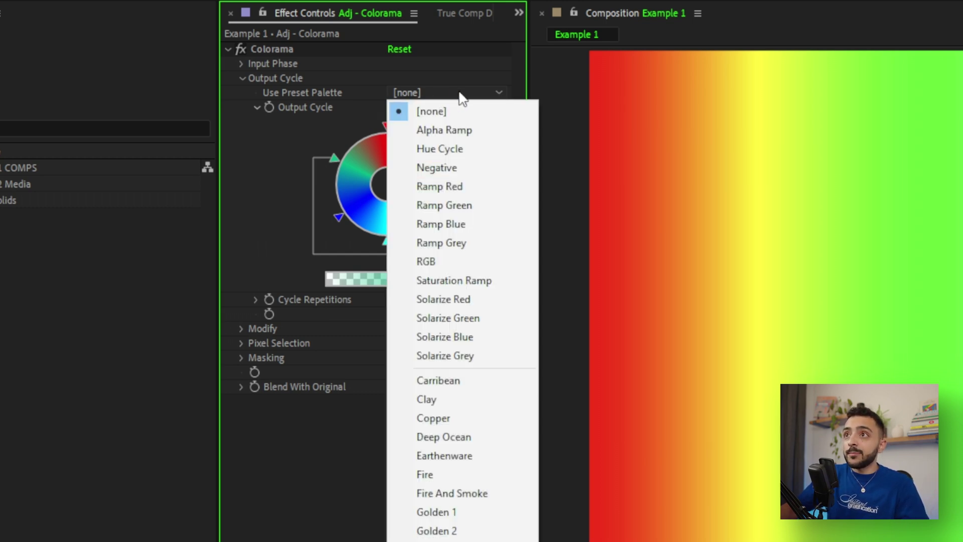
pyautogui.click(455, 476)
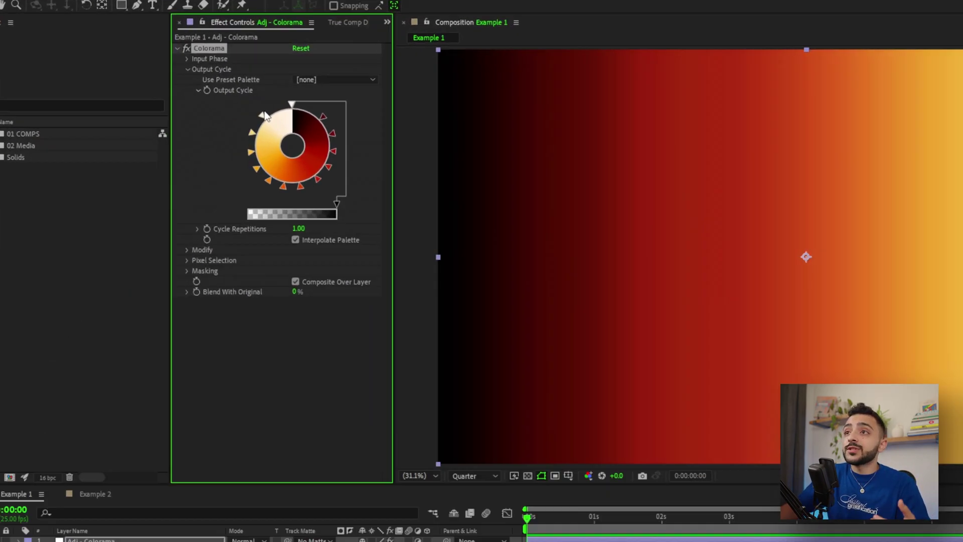
# Reconfirm the cream Output Cycle point's colour and drag the extra opacity point off the wheel
pyautogui.click(163, 100)
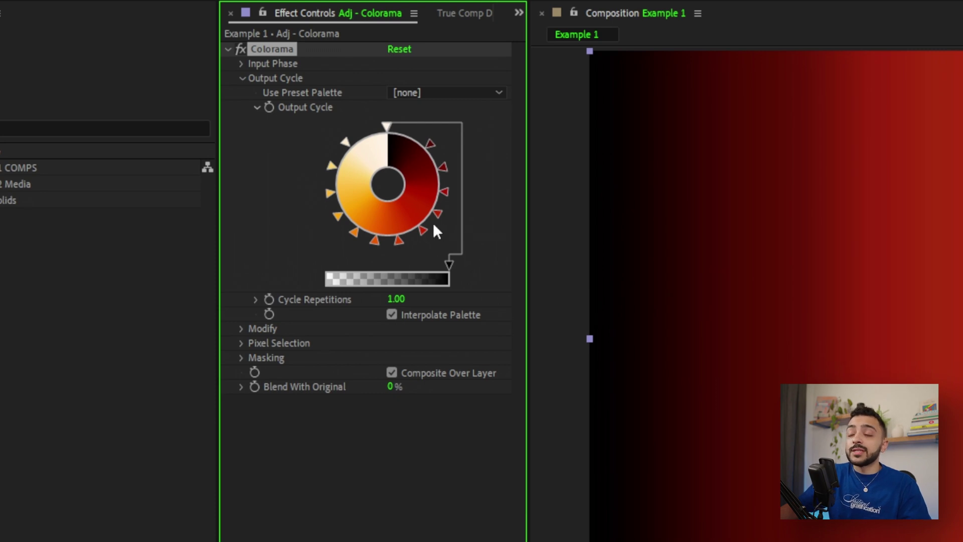
pyautogui.doubleClick(346, 142)
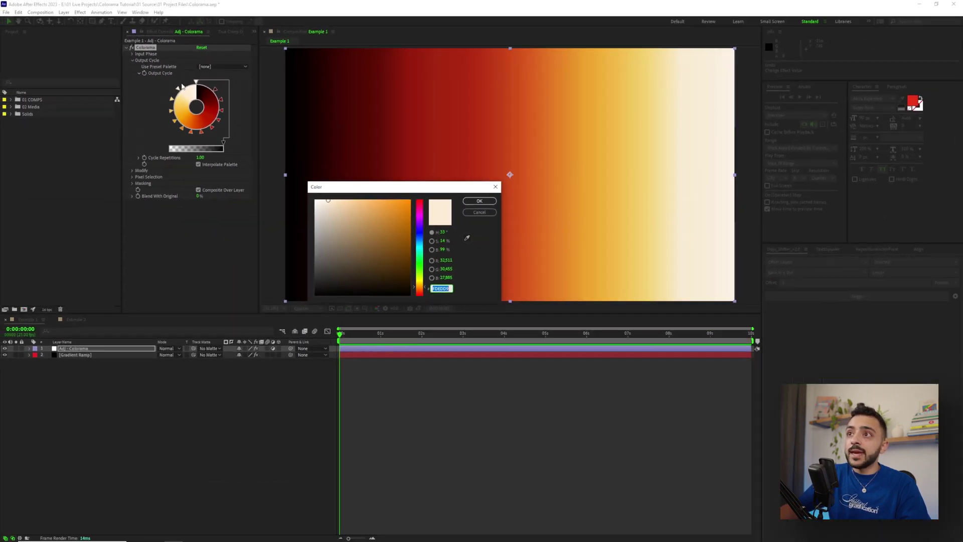
pyautogui.moveTo(424, 193); pyautogui.dragTo(379, 183)
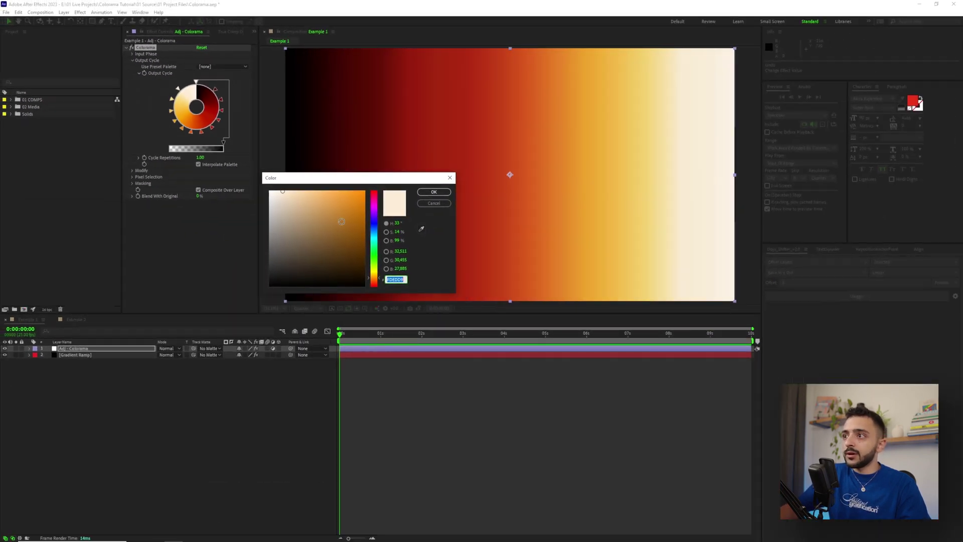
pyautogui.click(434, 192)
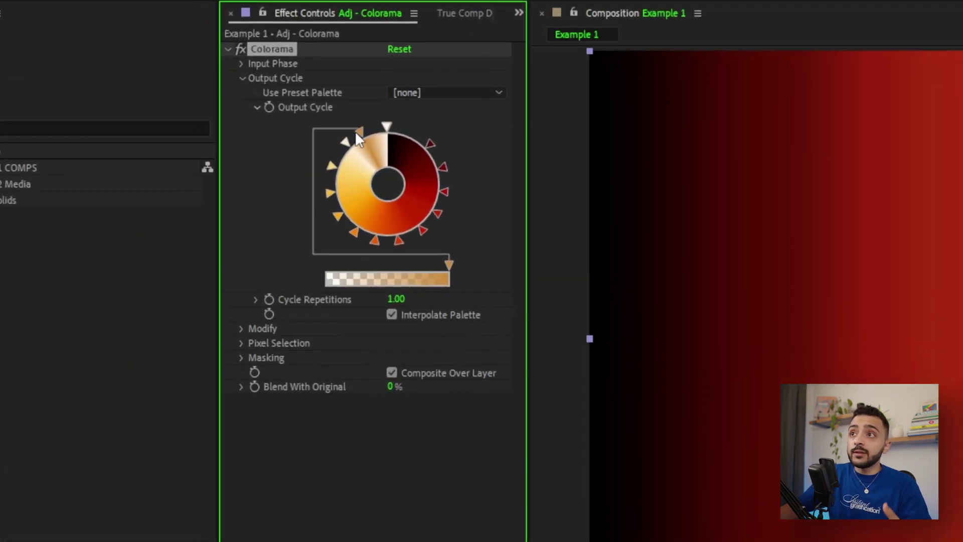
pyautogui.moveTo(360, 128); pyautogui.dragTo(310, 71)
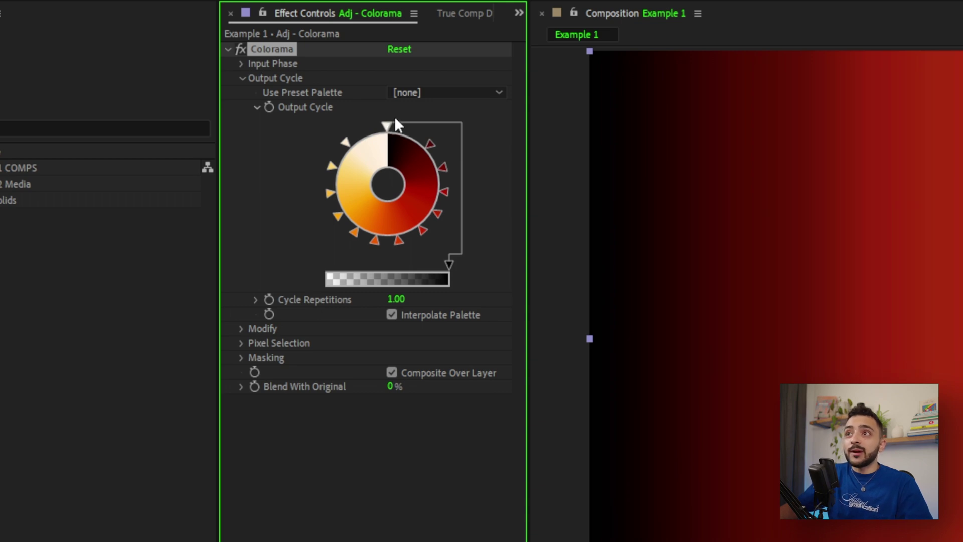
# Reapply the Fire preset palette to Colorama
pyautogui.click(387, 129)
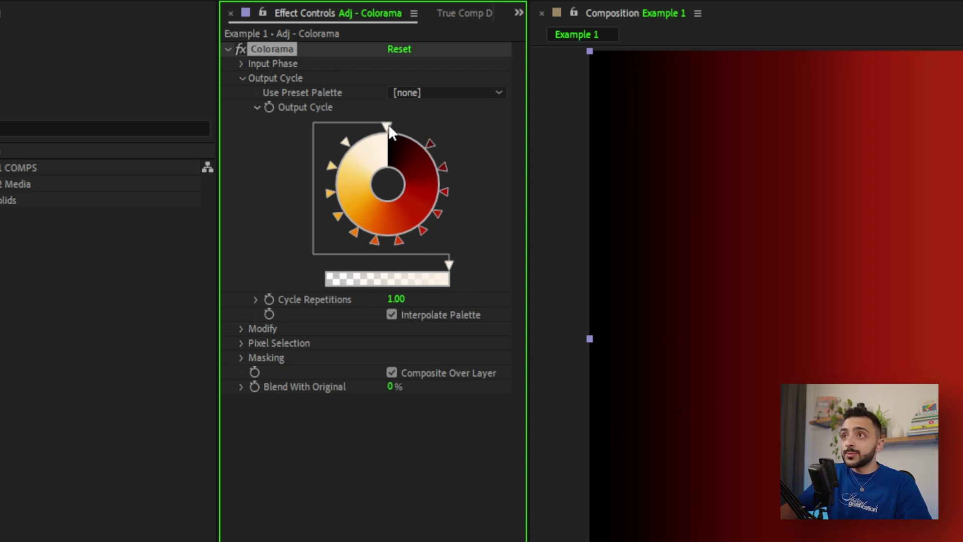
pyautogui.click(417, 93)
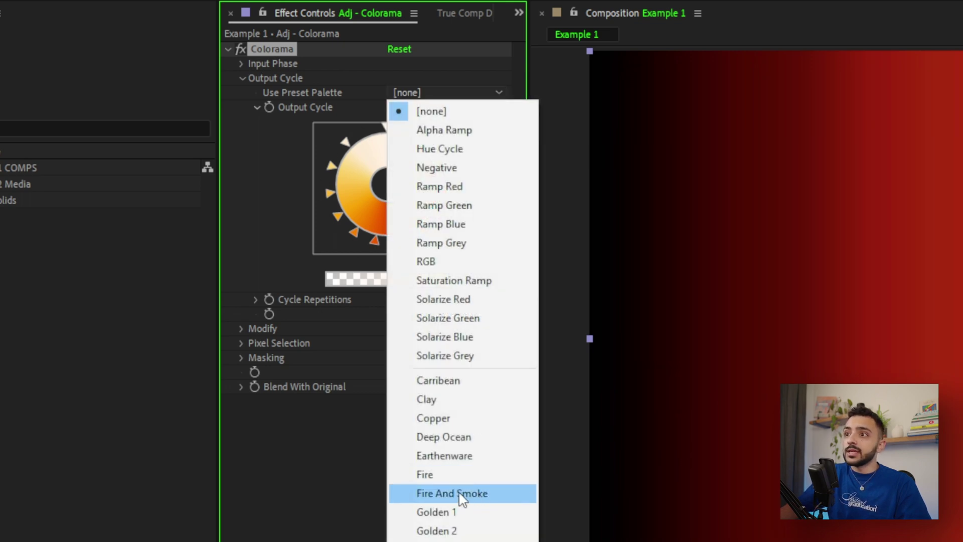
pyautogui.click(451, 475)
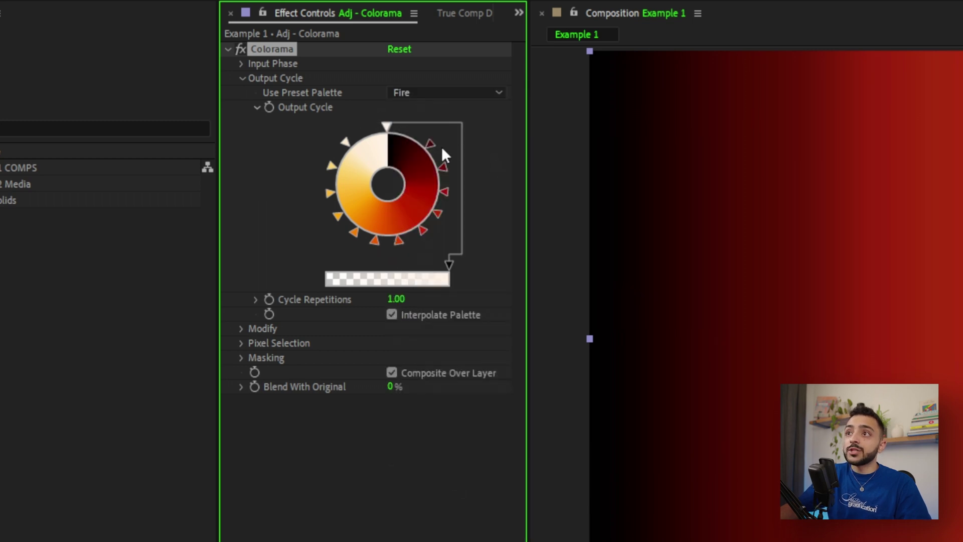
# Drag the yellow, orange and red points off the Output Cycle wheel
pyautogui.click(396, 128)
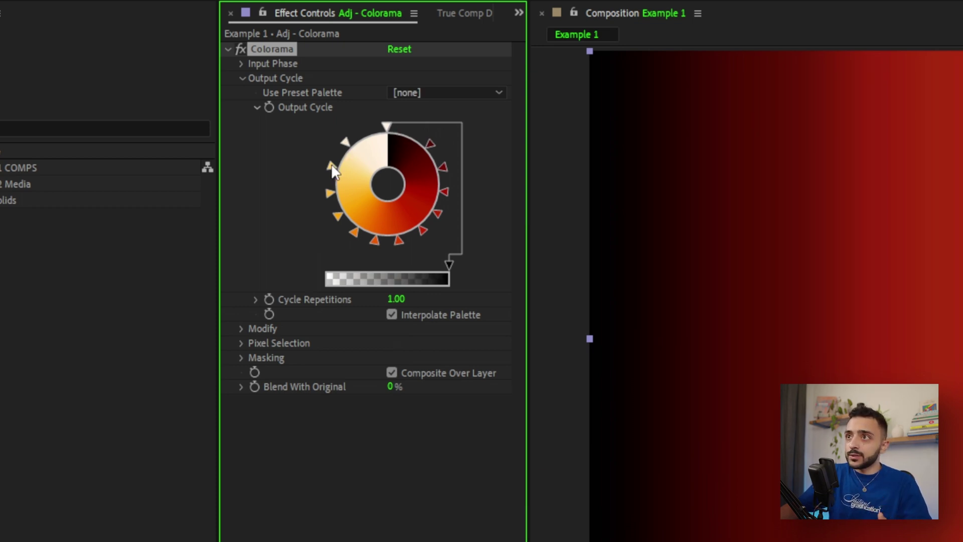
pyautogui.moveTo(332, 165); pyautogui.dragTo(320, 198)
pyautogui.moveTo(351, 236); pyautogui.dragTo(367, 306)
pyautogui.moveTo(423, 231); pyautogui.dragTo(499, 210)
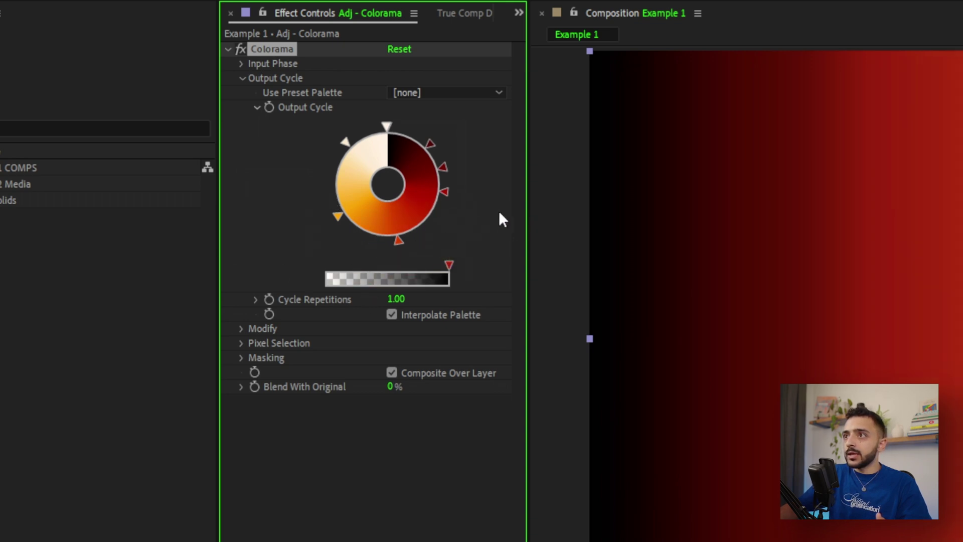
pyautogui.moveTo(441, 168); pyautogui.dragTo(491, 133)
pyautogui.moveTo(430, 144); pyautogui.dragTo(393, 128)
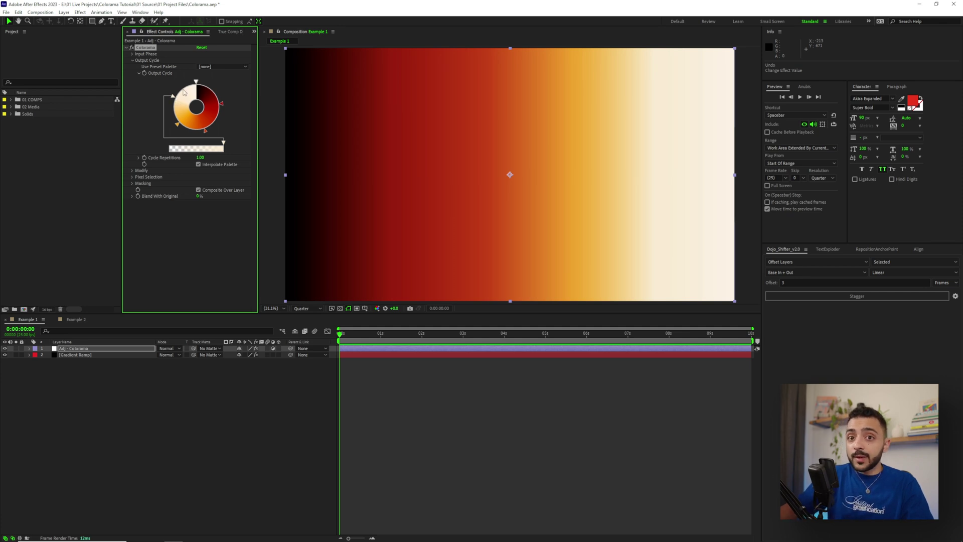
pyautogui.doubleClick(175, 99)
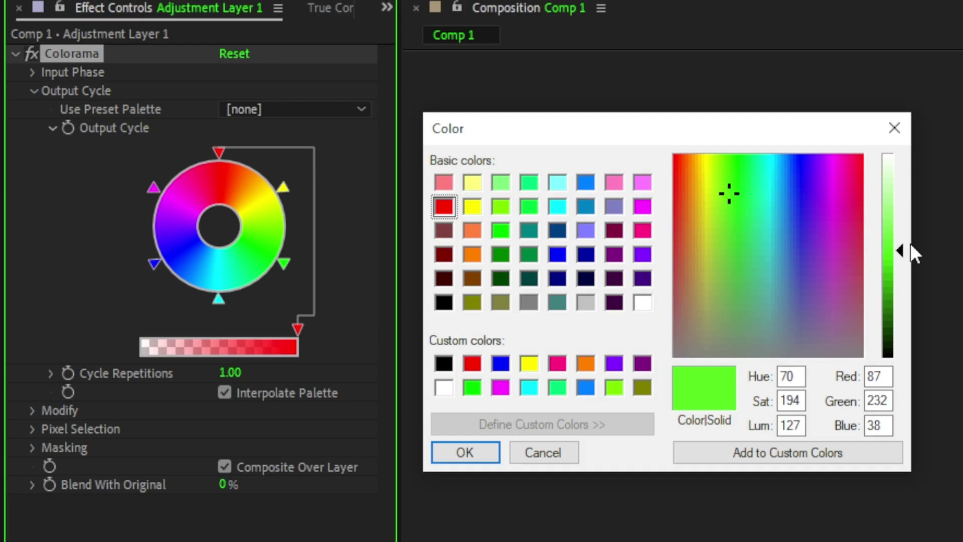
pyautogui.click(888, 244)
pyautogui.click(643, 210)
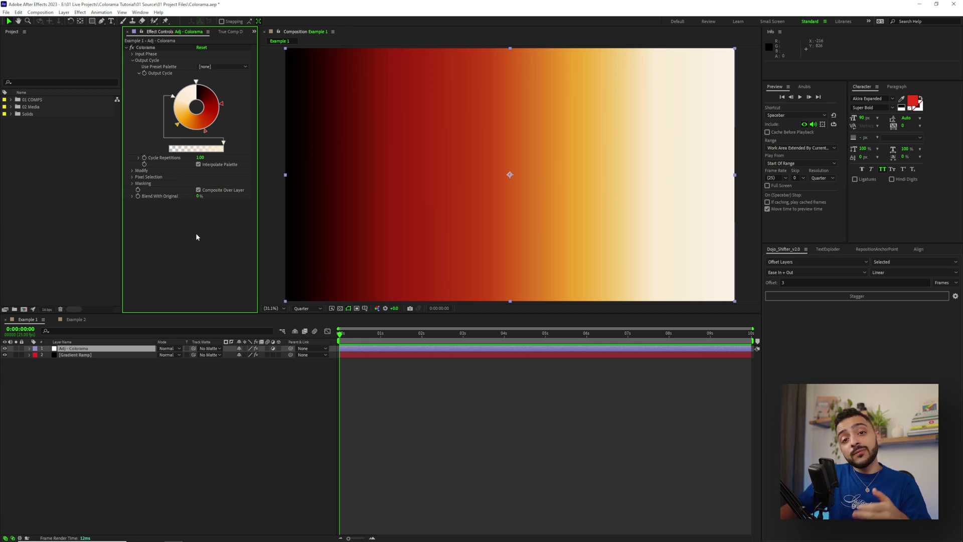
# Open Edit > Preferences > General
pyautogui.click(18, 12)
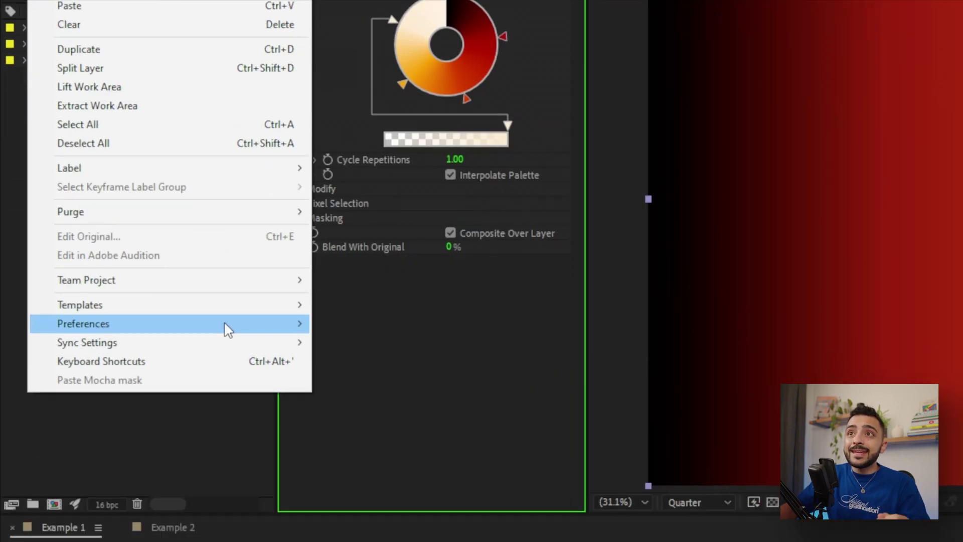
pyautogui.moveTo(254, 261)
pyautogui.click(435, 251)
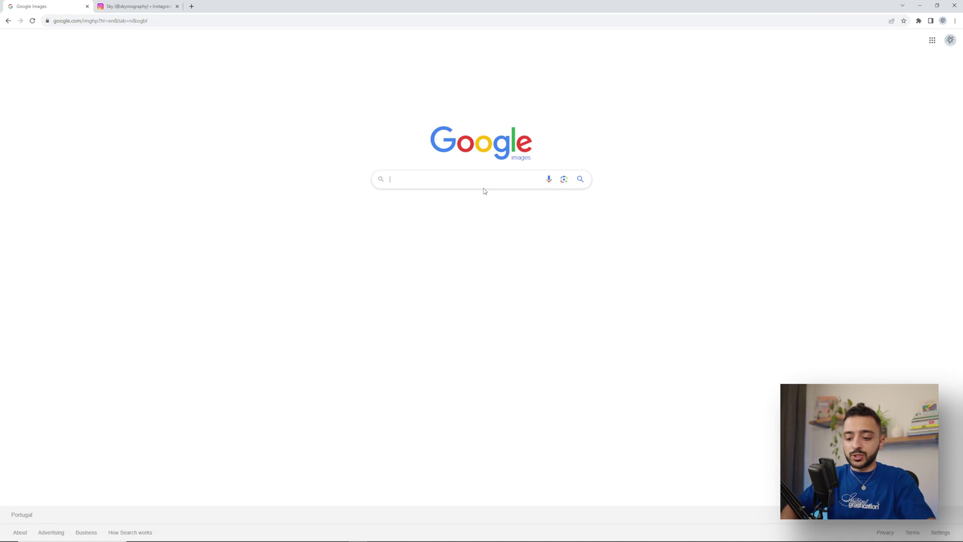
# Search Google Images for 'gradient palettes' and restore the browser to a smaller window
pyautogui.write('gradient palettes')
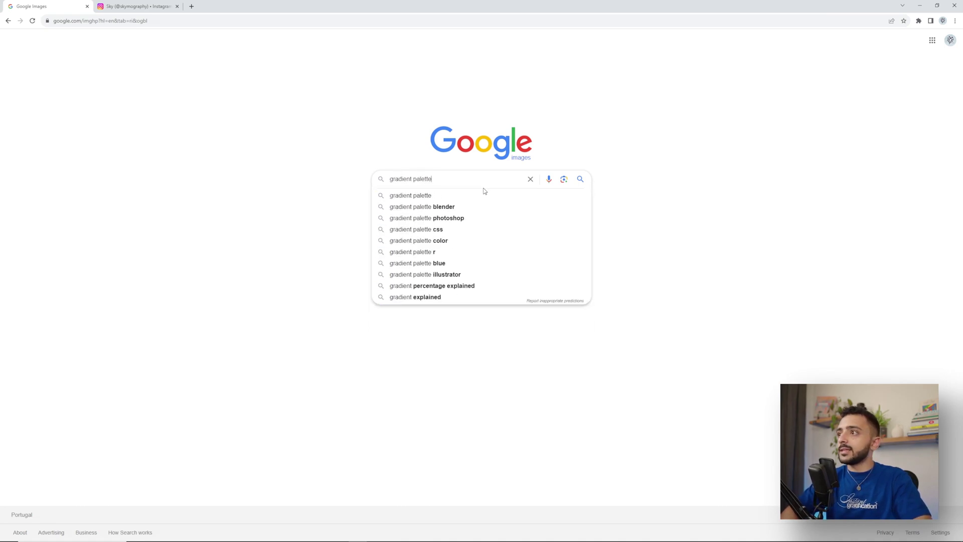
pyautogui.press('Return')
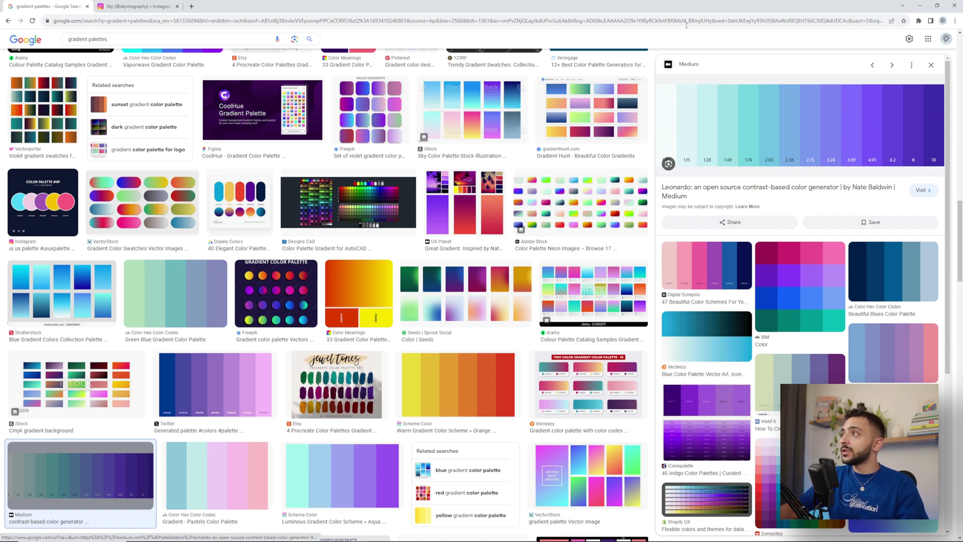
pyautogui.doubleClick(724, 9)
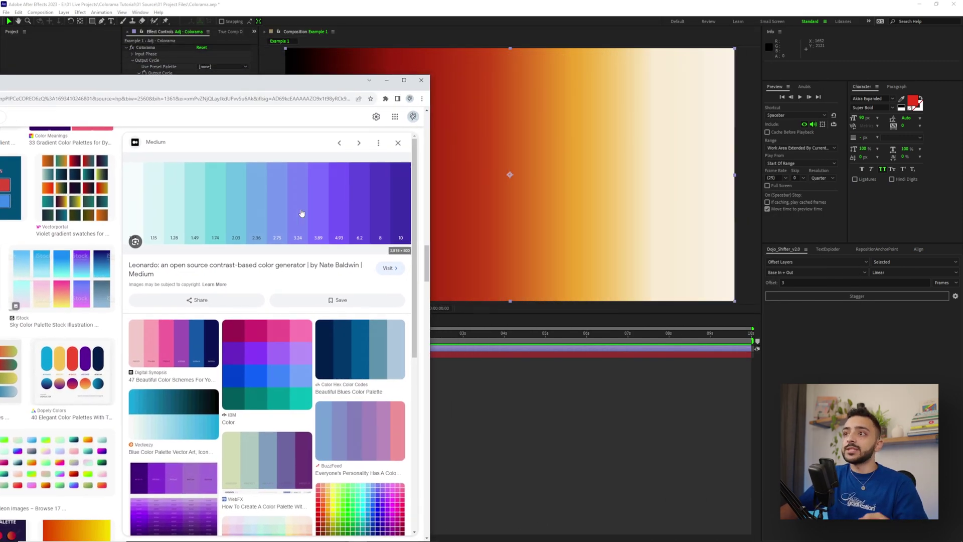
# Arrange the browser and a restored After Effects window side by side
pyautogui.moveTo(303, 87); pyautogui.dragTo(249, 82)
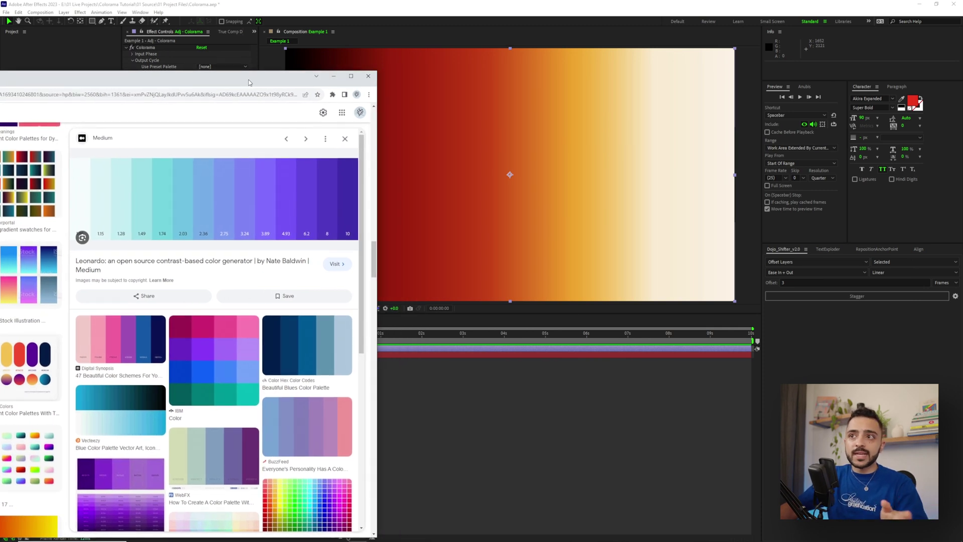
pyautogui.doubleClick(271, 8)
pyautogui.moveTo(590, 48); pyautogui.dragTo(628, 50)
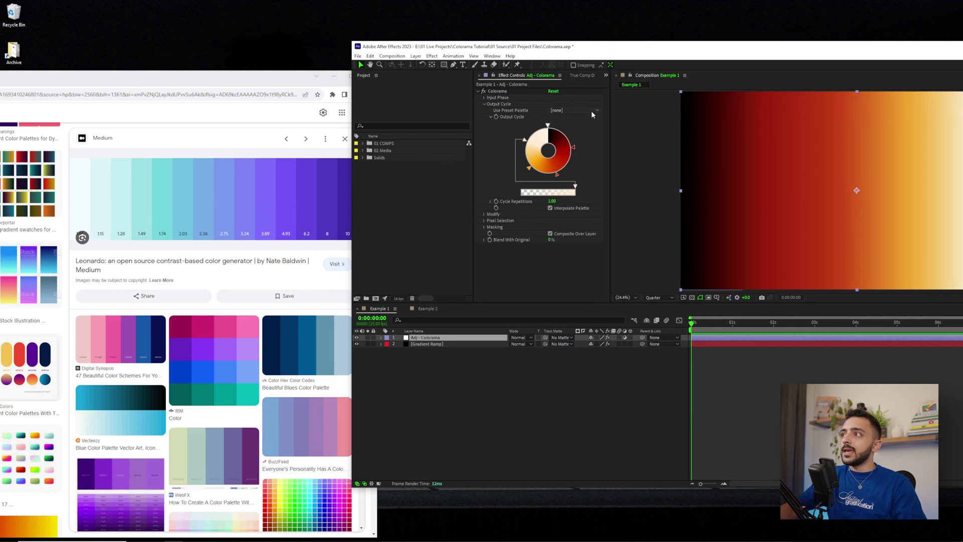
# Select the top stop on Colorama's Output Cycle wheel
pyautogui.click(548, 126)
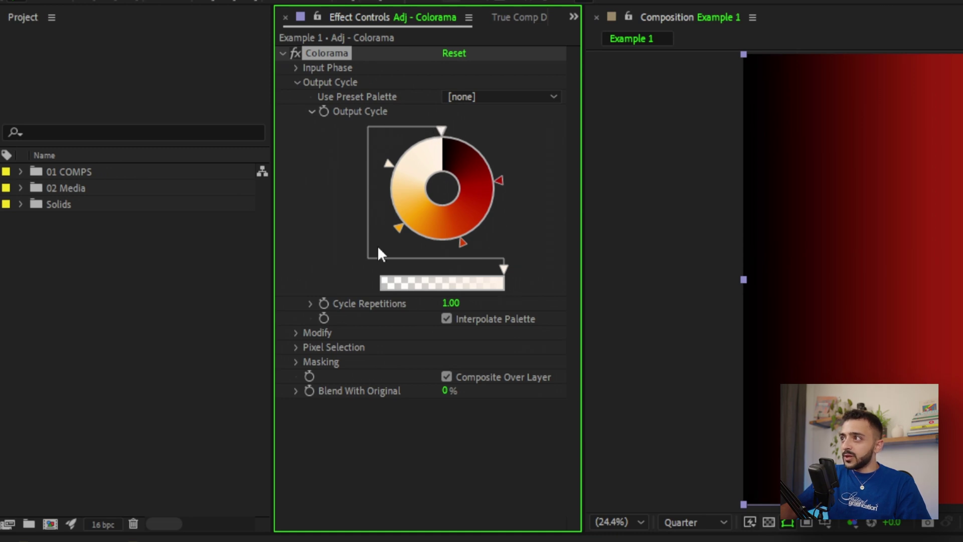
pyautogui.click(446, 129)
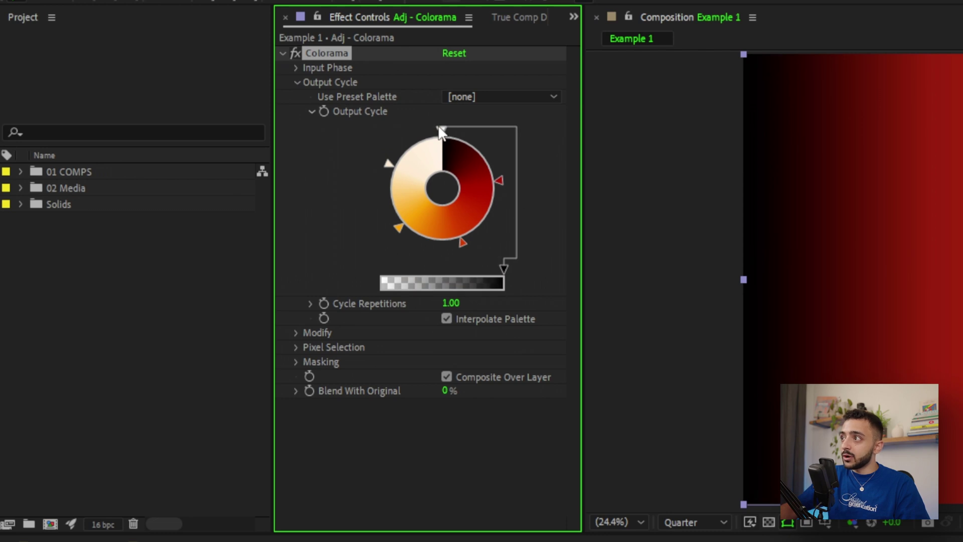
pyautogui.click(441, 131)
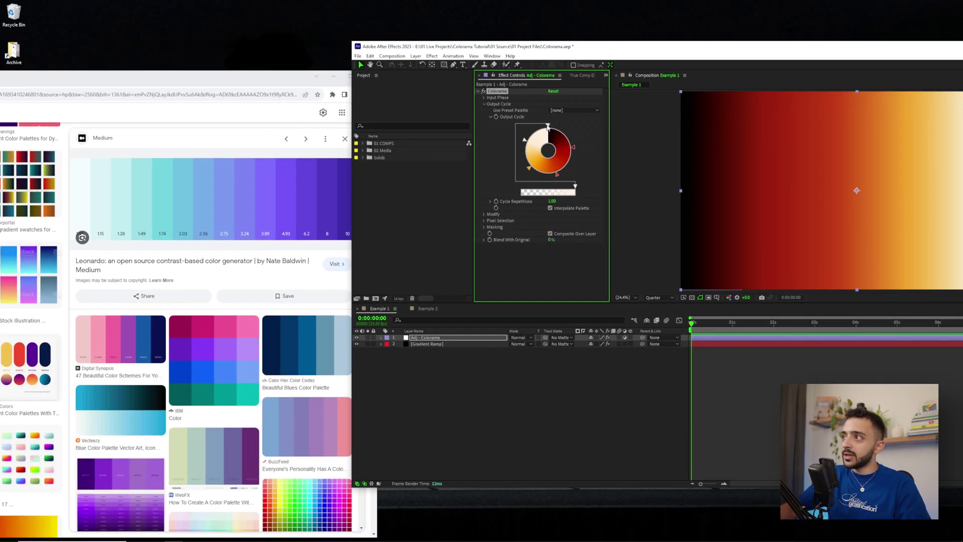
# Colour the top Output Cycle stop pale cyan, eyedropped from the browser palette
pyautogui.doubleClick(547, 128)
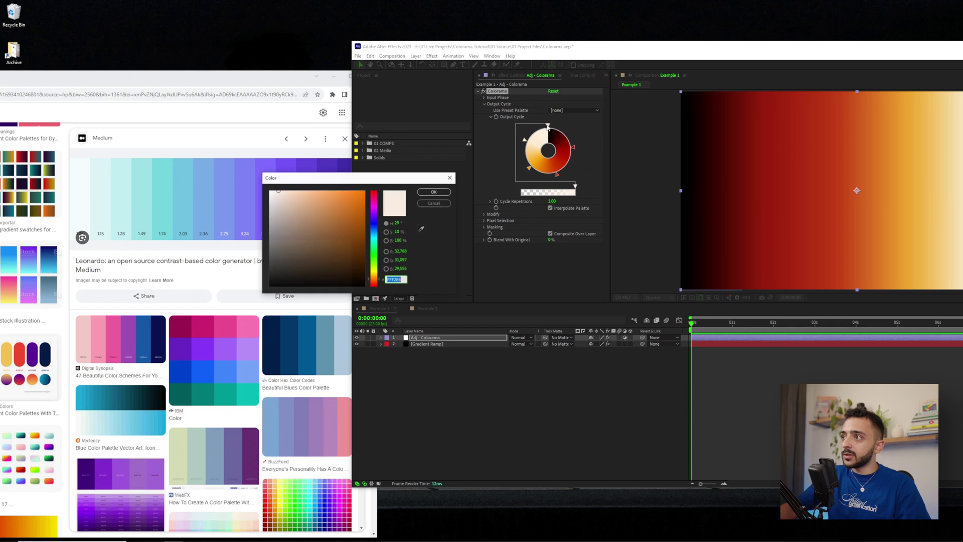
pyautogui.moveTo(351, 177); pyautogui.dragTo(444, 158)
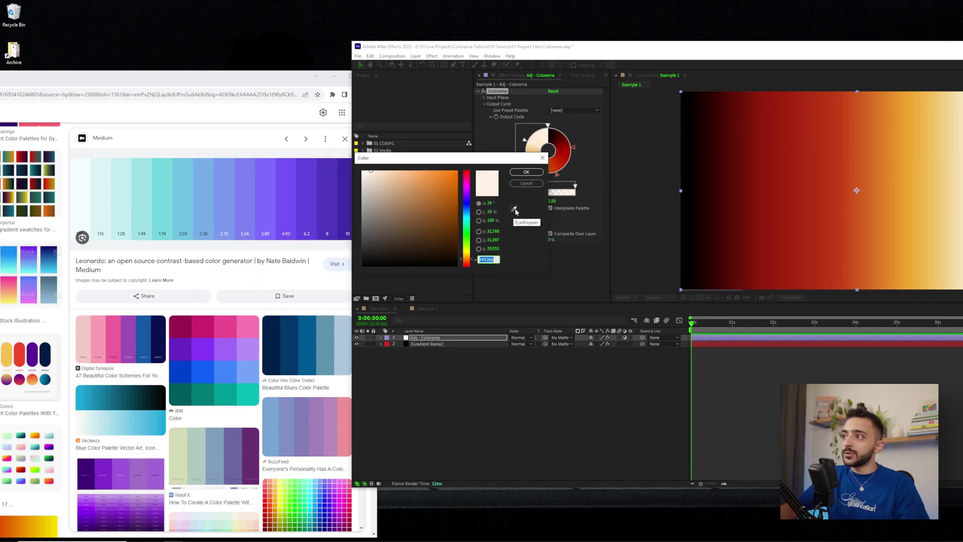
pyautogui.click(514, 209)
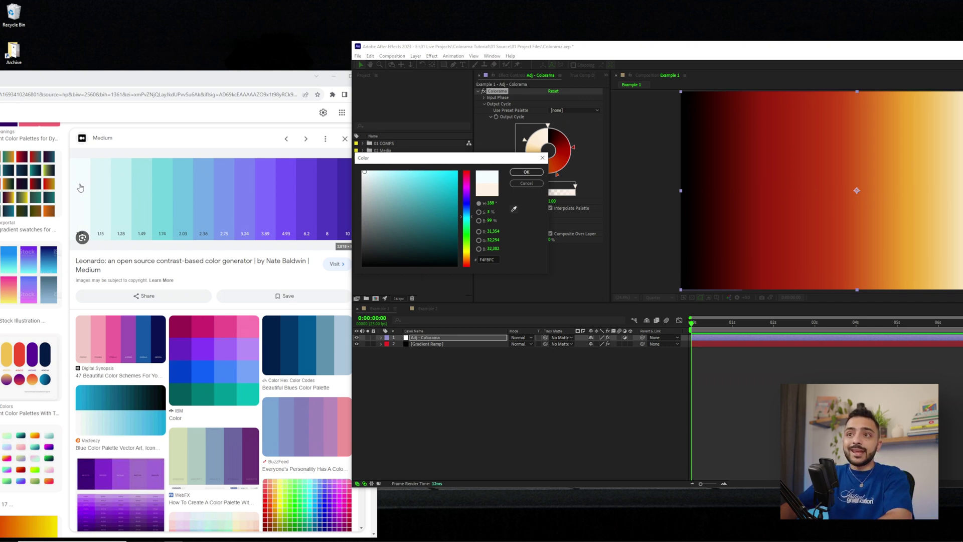
pyautogui.click(80, 188)
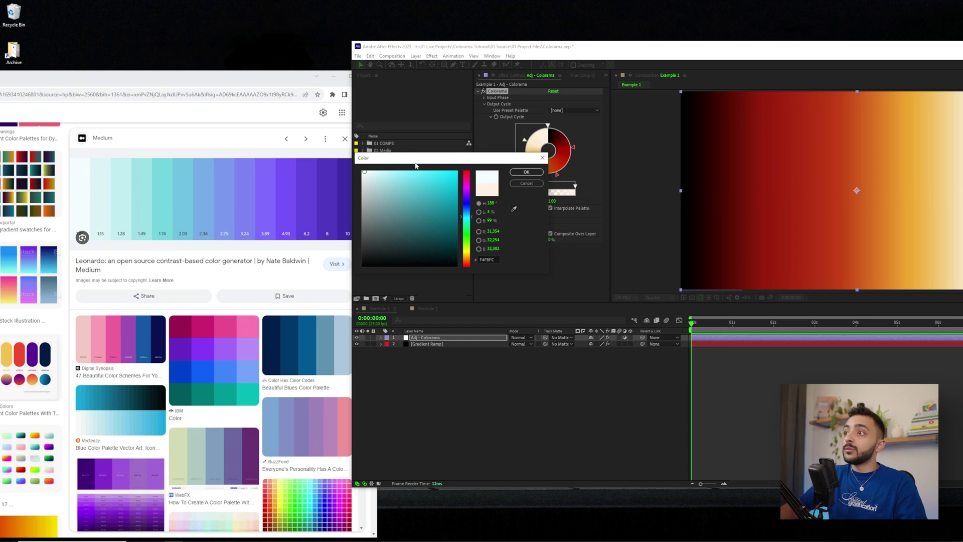
pyautogui.click(527, 172)
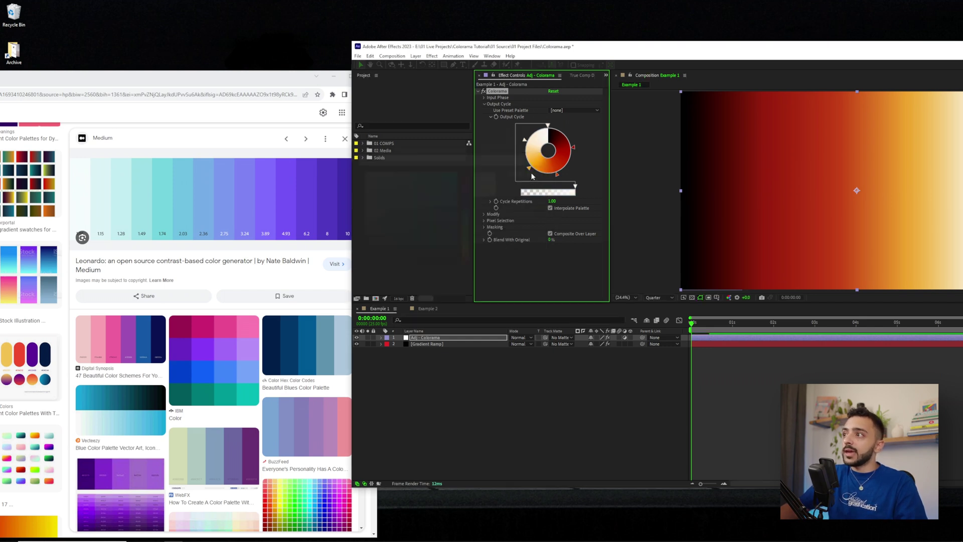
# Recolour the next two stops teal and light purple from the reference palette
pyautogui.doubleClick(525, 142)
pyautogui.click(514, 209)
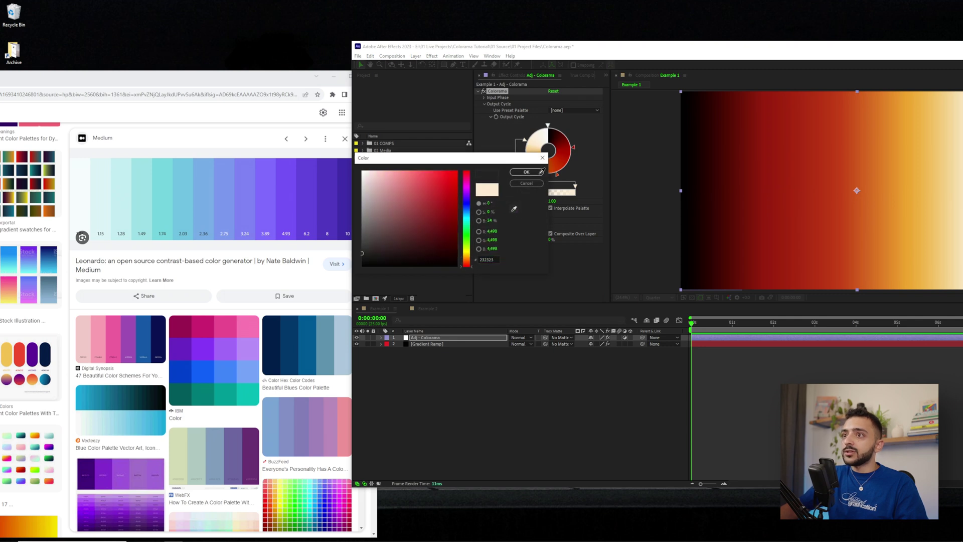
pyautogui.click(162, 185)
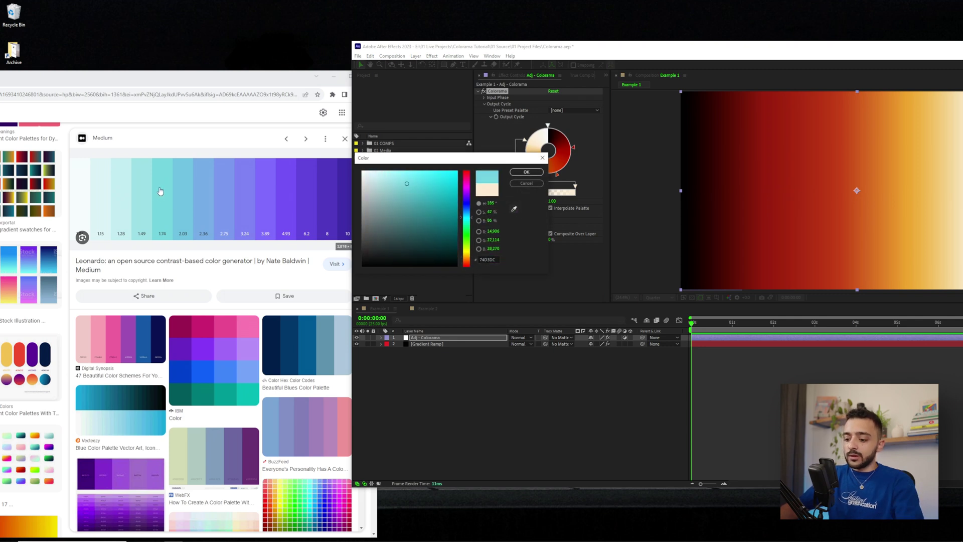
pyautogui.click(526, 173)
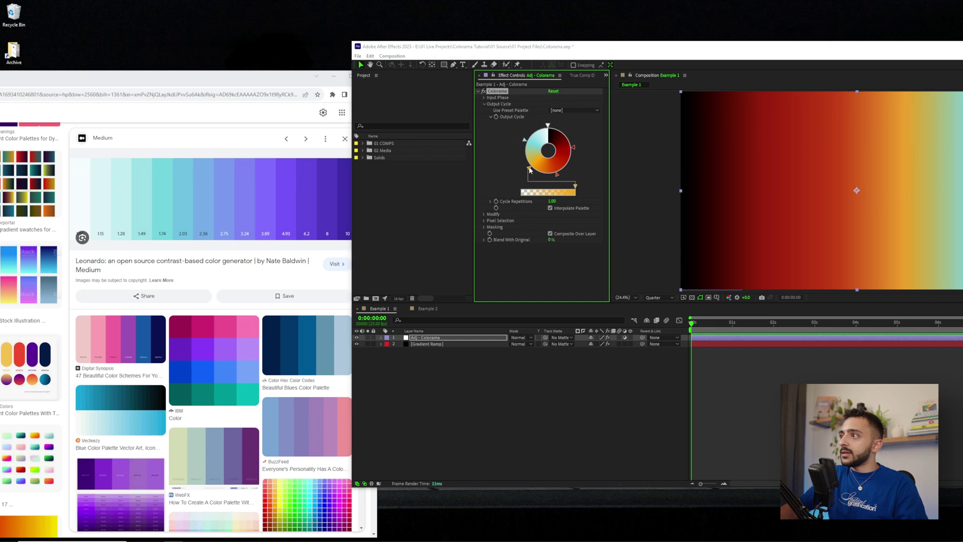
pyautogui.doubleClick(529, 170)
pyautogui.click(514, 209)
pyautogui.click(249, 196)
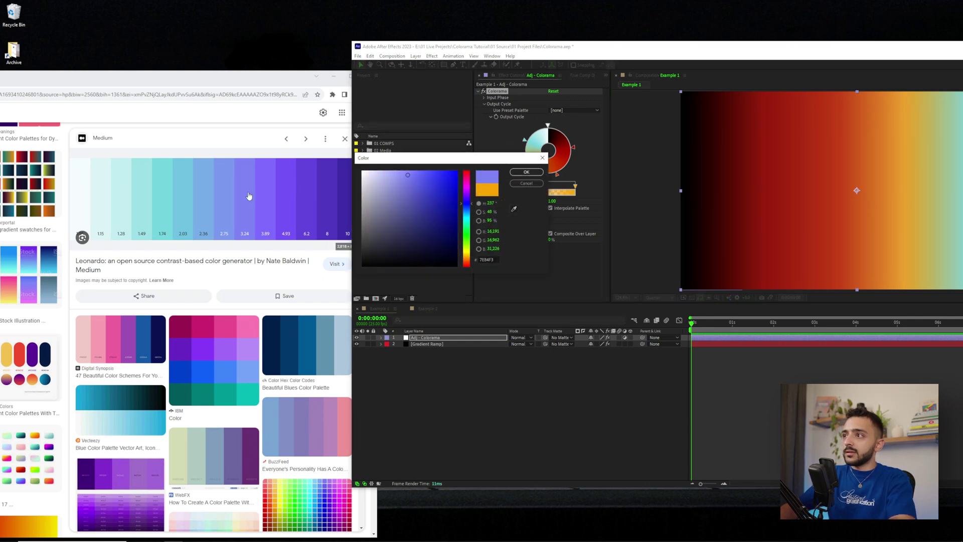
pyautogui.click(527, 172)
# Remove the red stop from the Output Cycle wheel
pyautogui.doubleClick(557, 174)
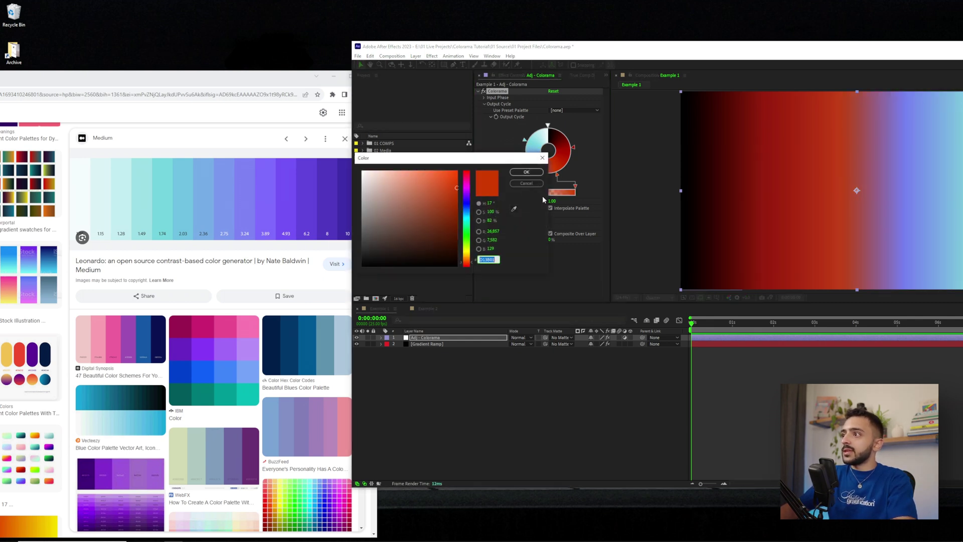
pyautogui.click(514, 210)
pyautogui.click(311, 198)
pyautogui.click(526, 172)
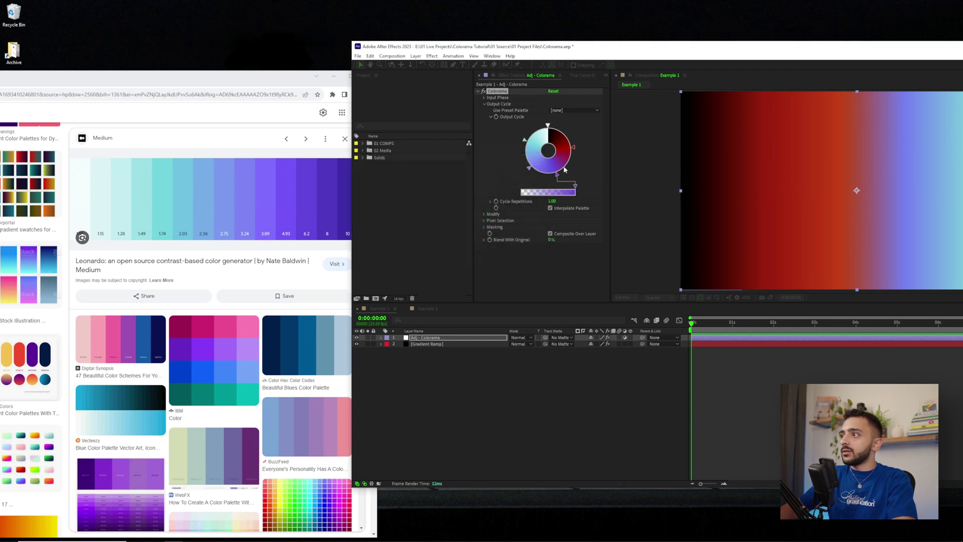
pyautogui.moveTo(576, 149); pyautogui.dragTo(551, 131)
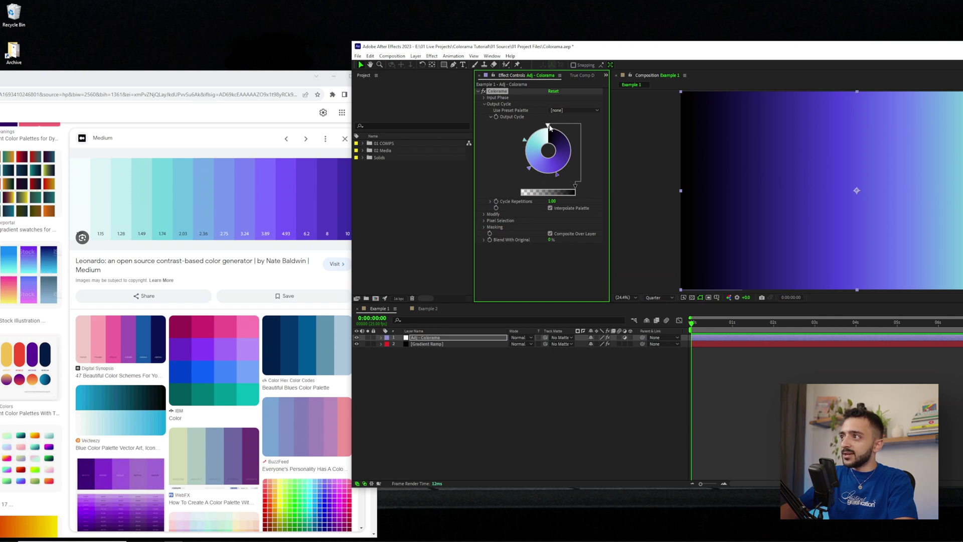
# Recolour the top stop deep purple from the reference palette
pyautogui.doubleClick(549, 128)
pyautogui.click(513, 210)
pyautogui.click(346, 188)
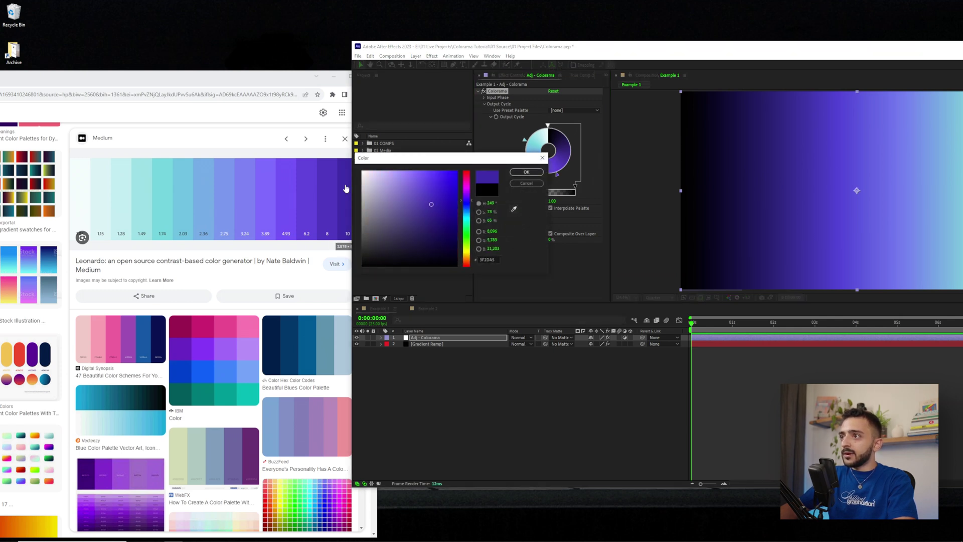
pyautogui.click(527, 172)
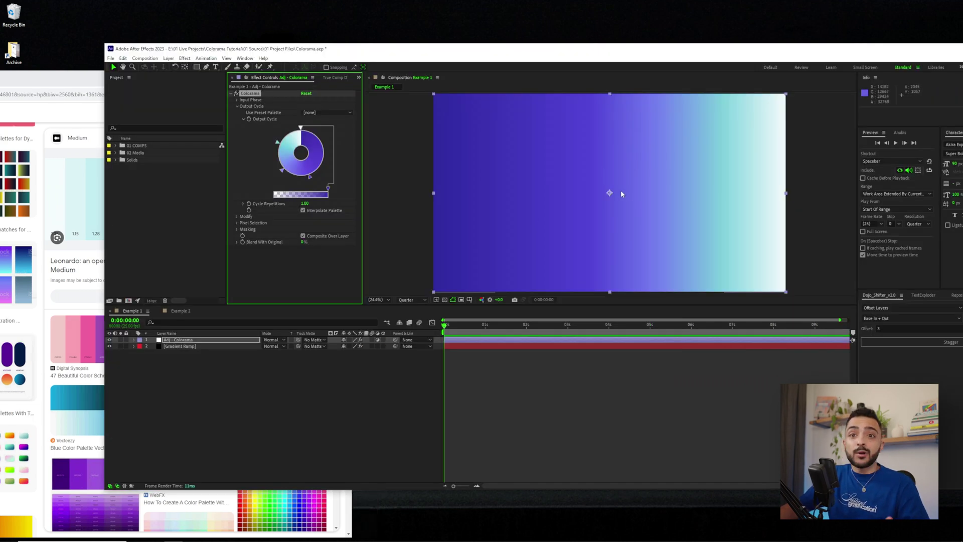
# Drag the Output Cycle markers to widen the purple and light-blue bands and shift the cyan band
pyautogui.moveTo(310, 177); pyautogui.dragTo(323, 141)
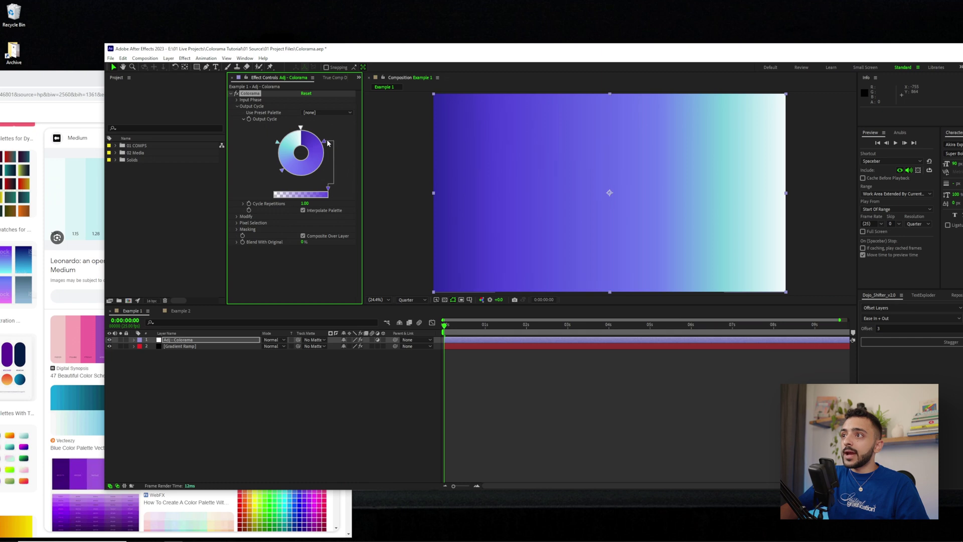
pyautogui.moveTo(279, 172)
pyautogui.mouseDown()
pyautogui.moveTo(299, 184)
pyautogui.moveTo(310, 177)
pyautogui.mouseUp()
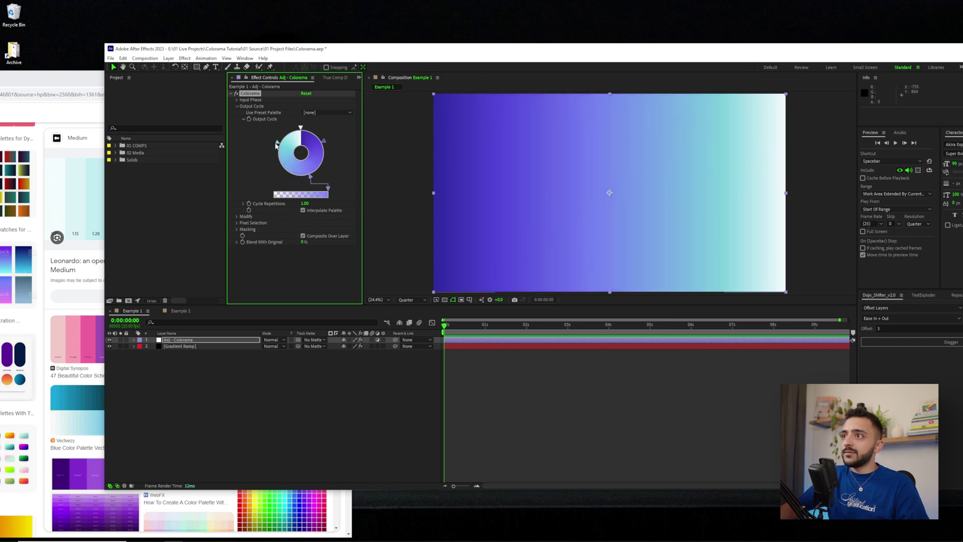
pyautogui.moveTo(277, 145); pyautogui.dragTo(276, 155)
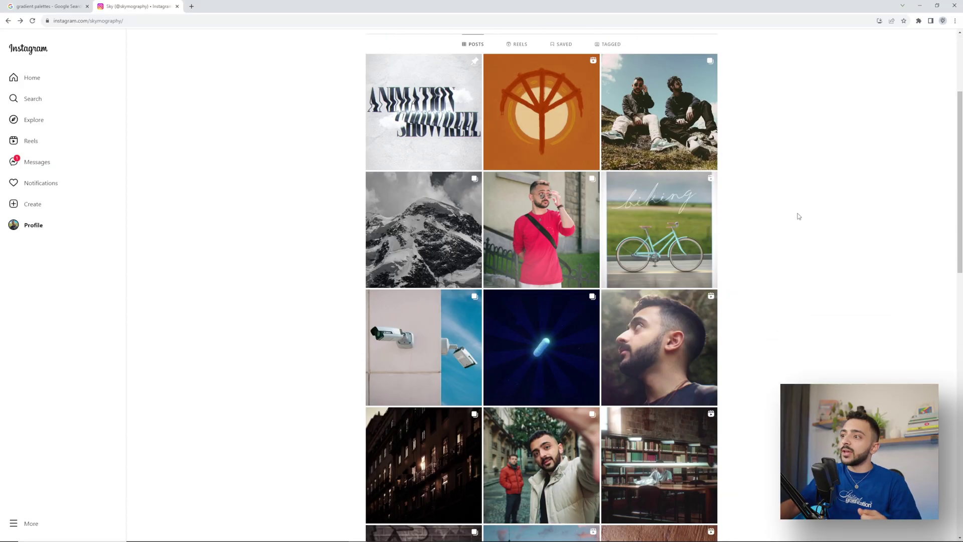
pyautogui.scroll(-3, 799, 217)
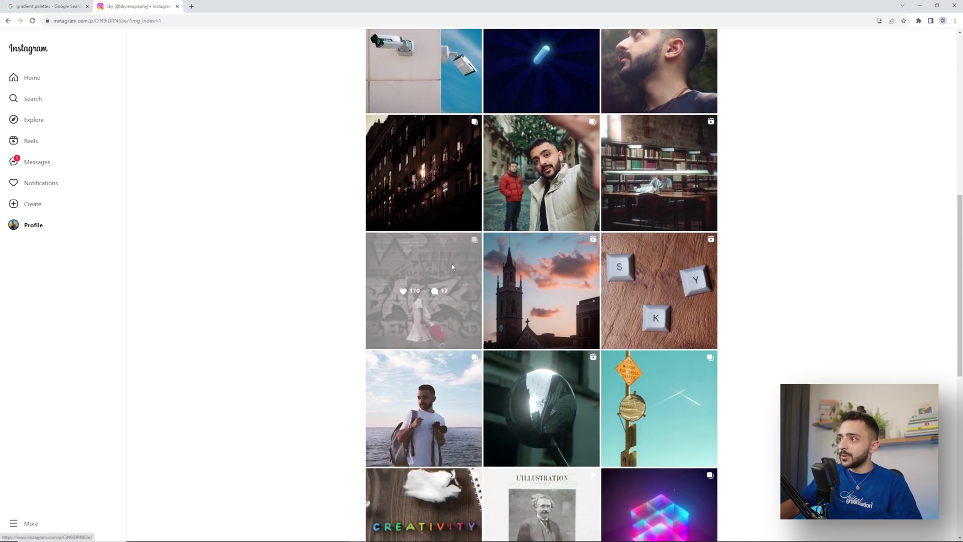
# Scroll the profile grid and open the 'The People of Barcelona' graffiti street photo post
pyautogui.click(454, 285)
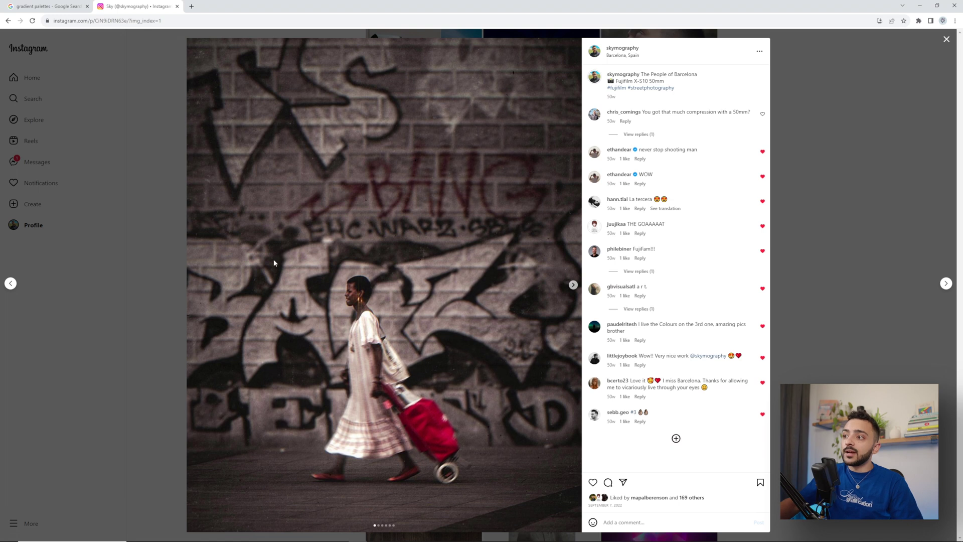
# Open WomanWalking_v7.jpg from the 02 Media folder in a viewer beside the comp
pyautogui.click(173, 534)
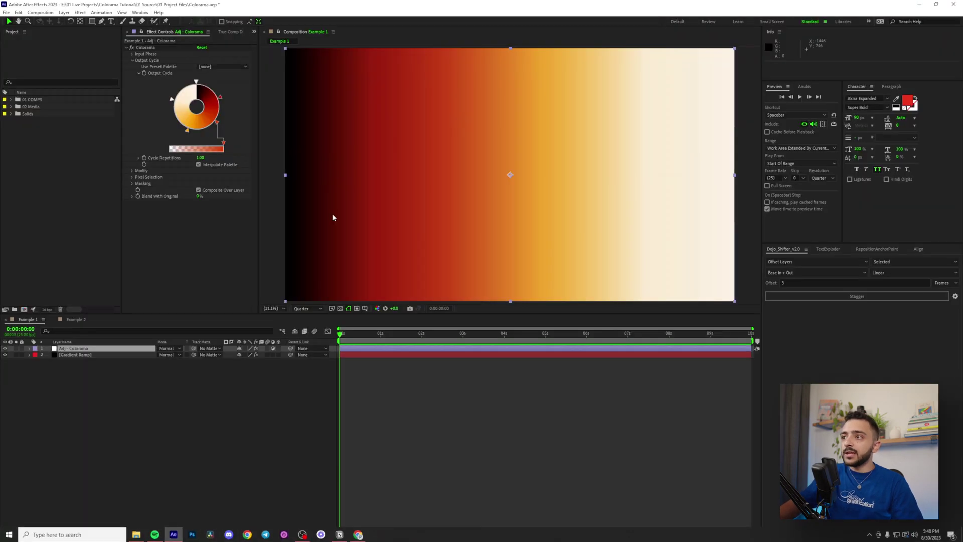
pyautogui.click(11, 108)
pyautogui.doubleClick(50, 127)
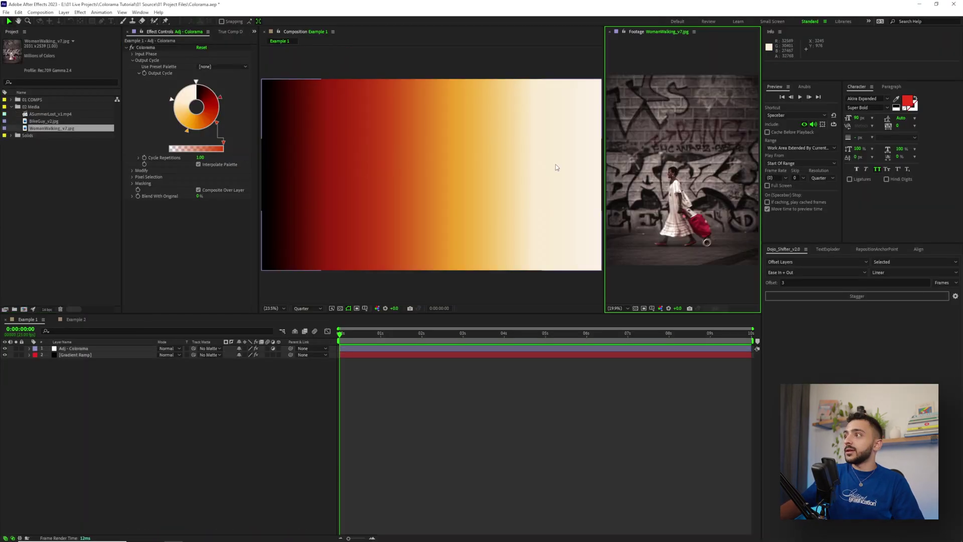
pyautogui.moveTo(605, 151); pyautogui.dragTo(550, 151)
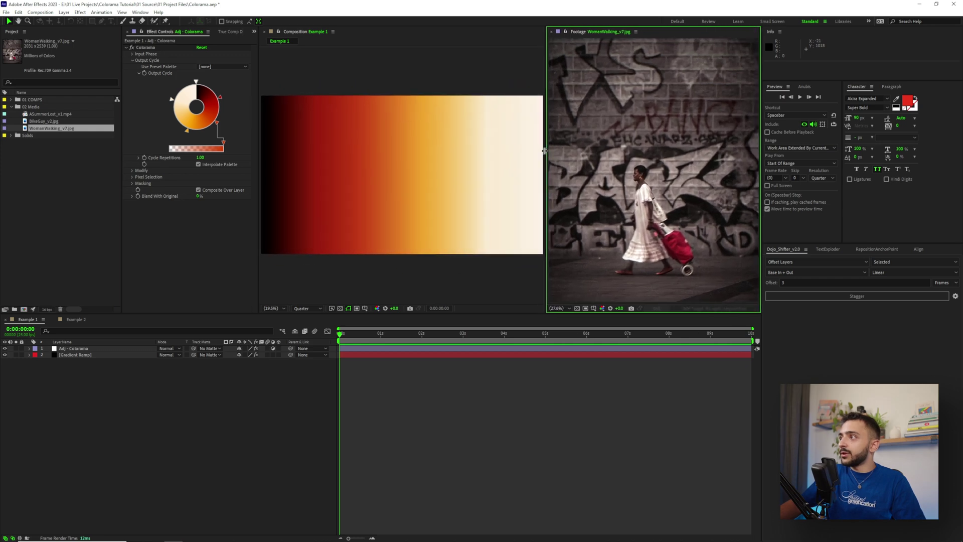
pyautogui.click(209, 209)
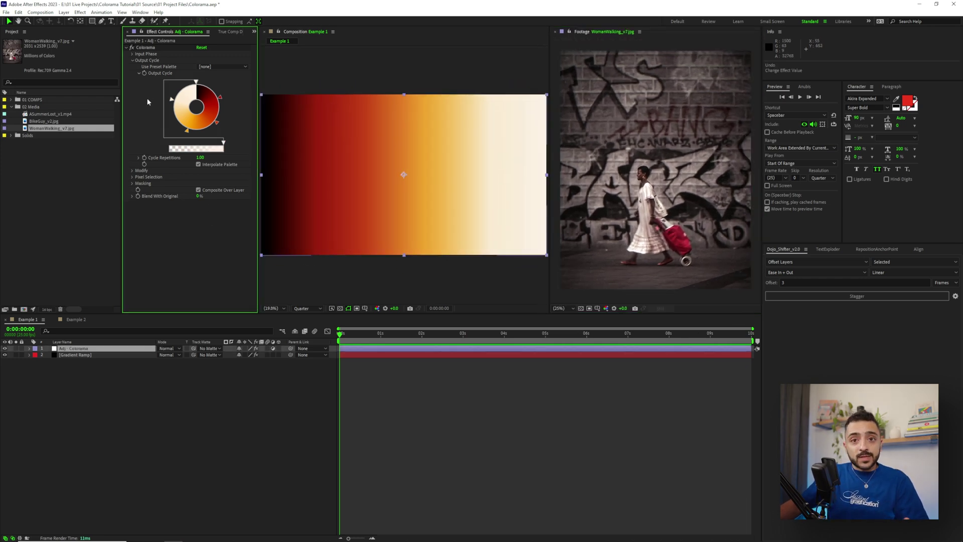
# Set the top Output Cycle colour to a near-white sampled from the photo
pyautogui.click(197, 83)
pyautogui.doubleClick(197, 83)
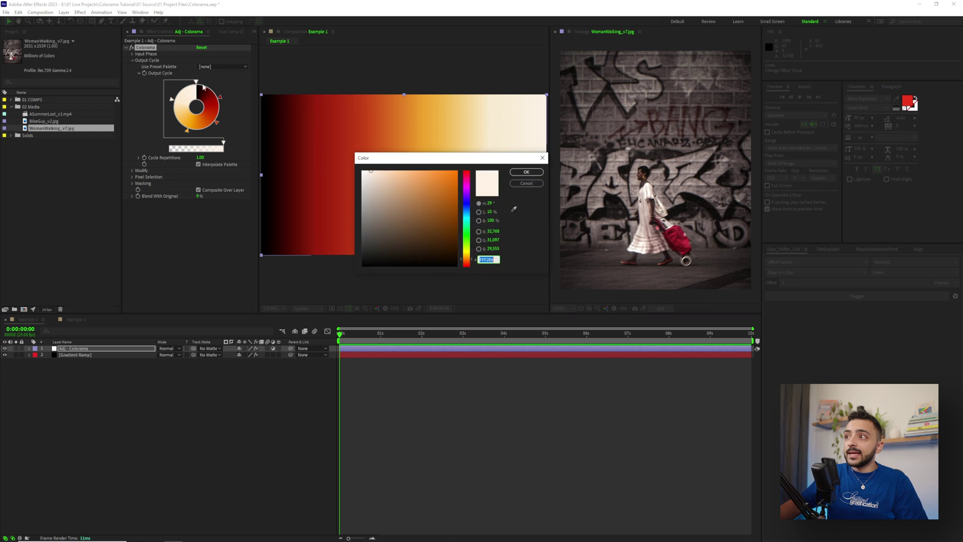
pyautogui.click(514, 209)
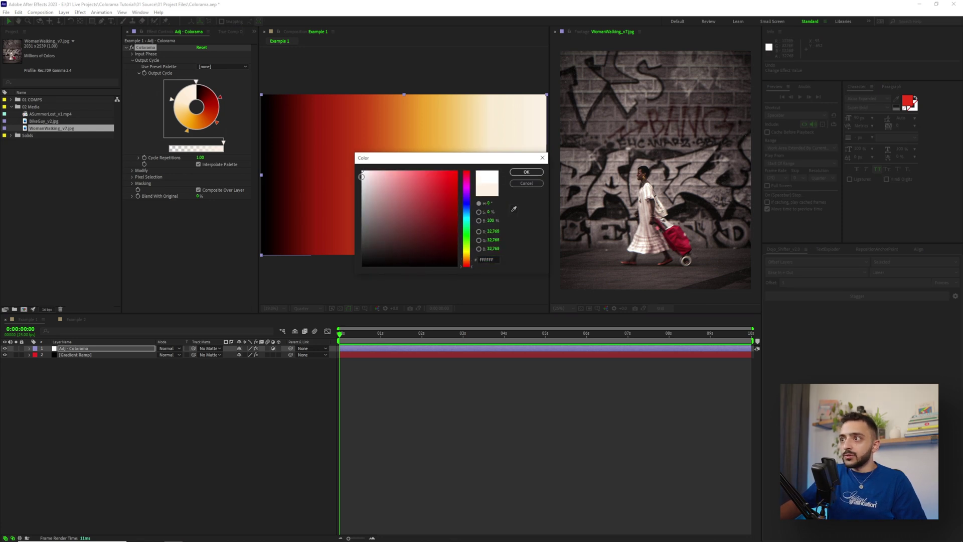
pyautogui.click(526, 172)
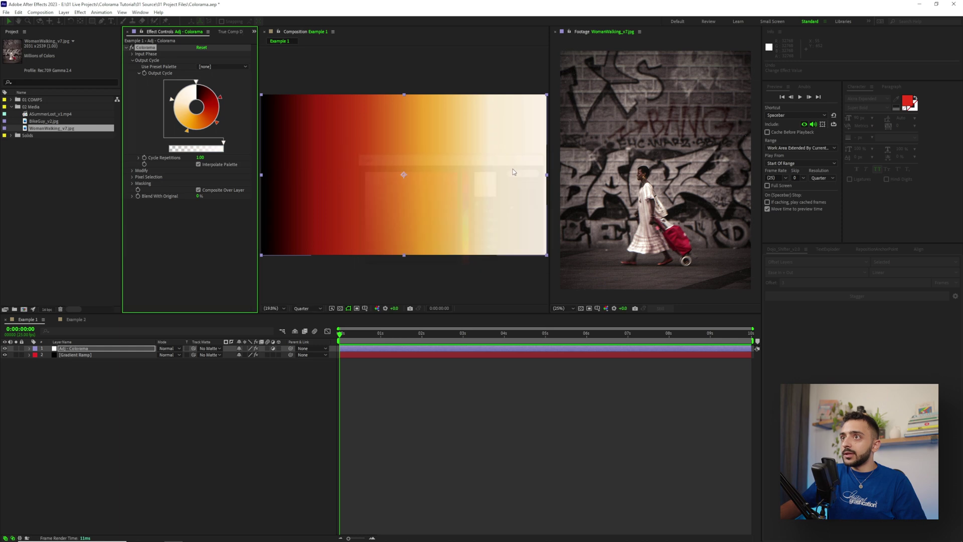
# Set another Output Cycle marker to the bag's magenta, sampled from the photo with the eyedropper
pyautogui.doubleClick(172, 101)
pyautogui.click(514, 209)
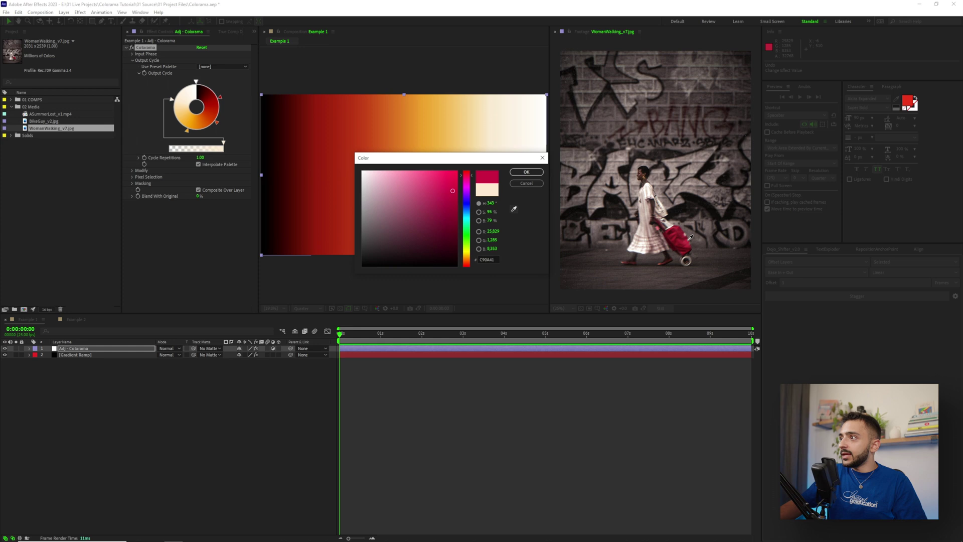
pyautogui.click(688, 244)
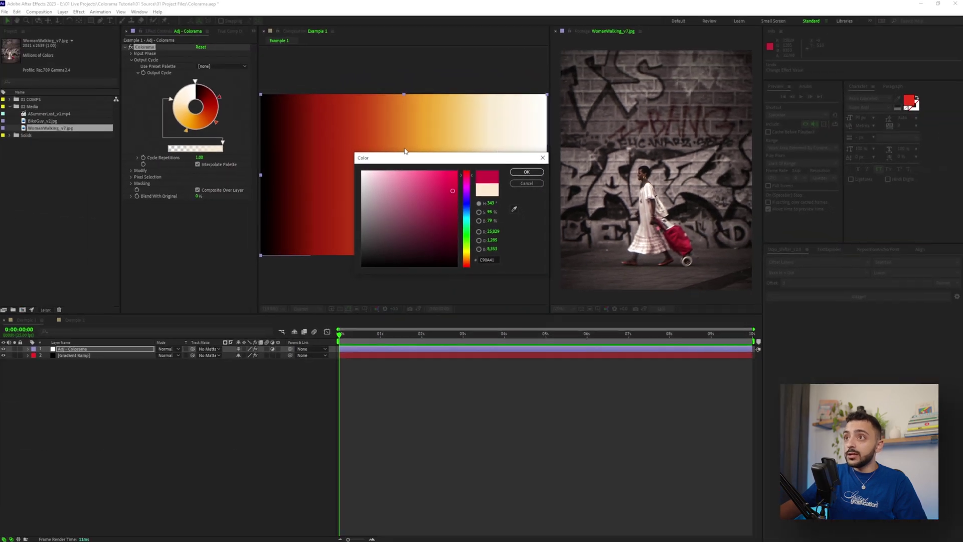
pyautogui.click(527, 172)
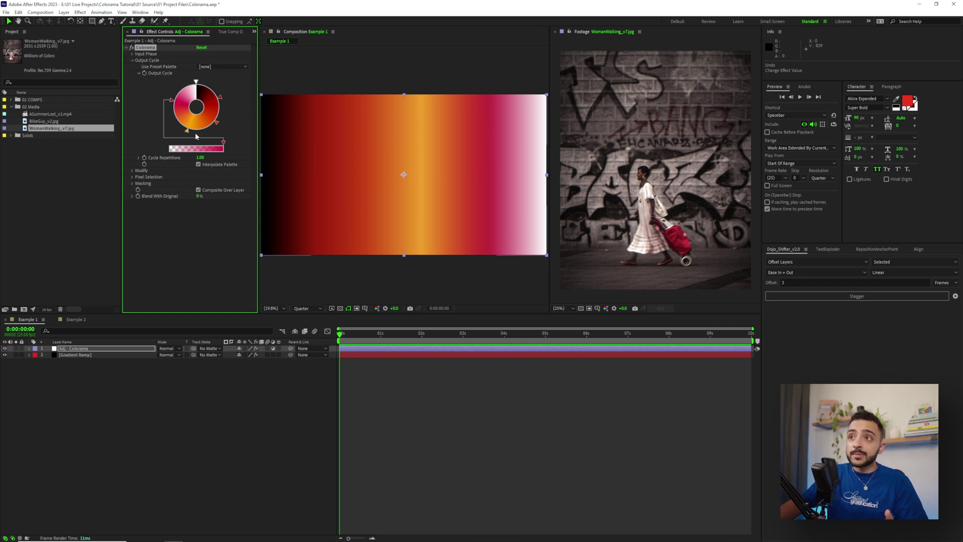
# Nudge the magenta marker and replace the orange with a brown sampled from the photo
pyautogui.moveTo(171, 102); pyautogui.dragTo(173, 110)
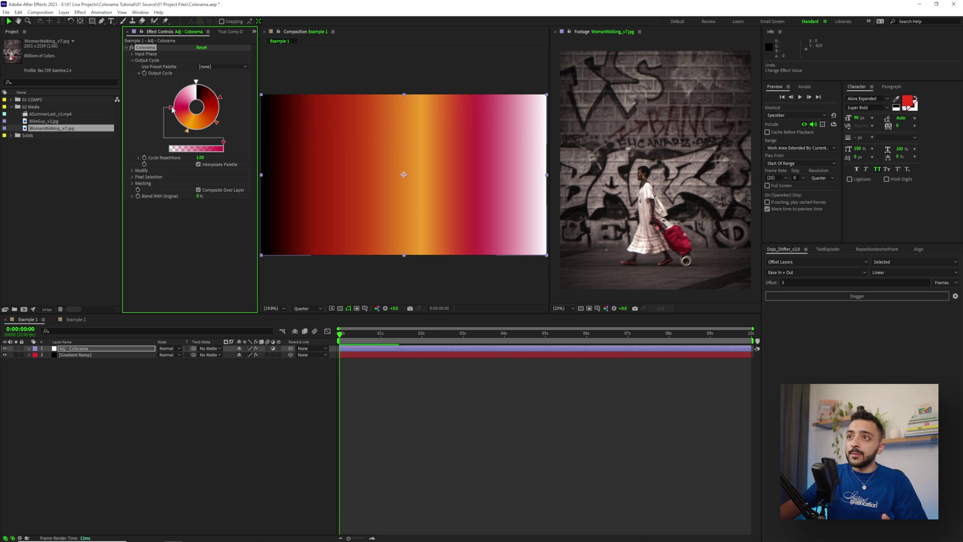
pyautogui.moveTo(171, 108); pyautogui.dragTo(171, 101)
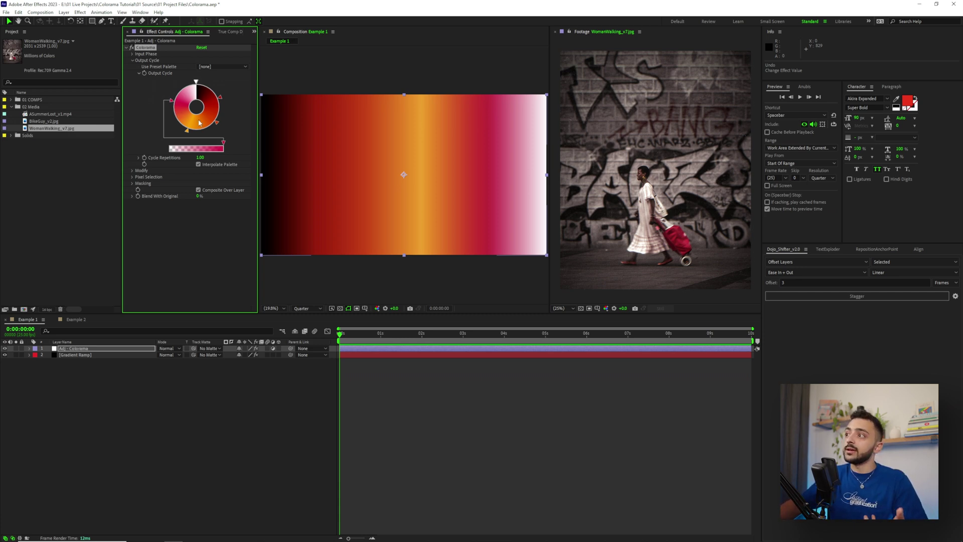
pyautogui.doubleClick(188, 132)
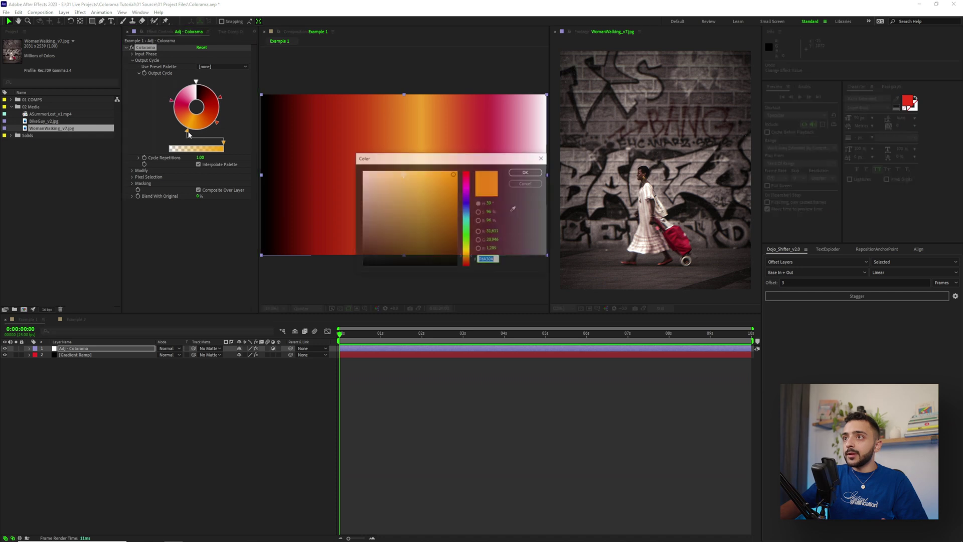
pyautogui.click(514, 209)
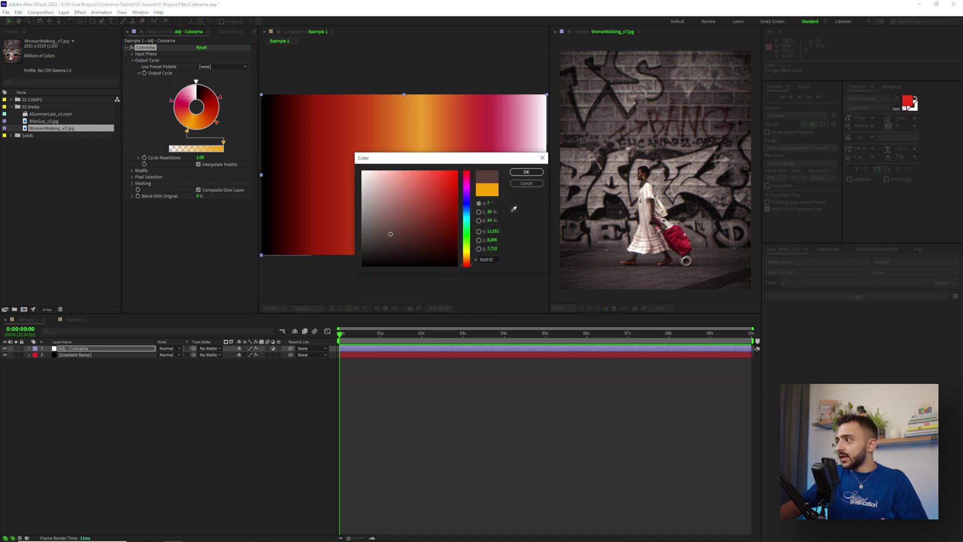
pyautogui.click(658, 227)
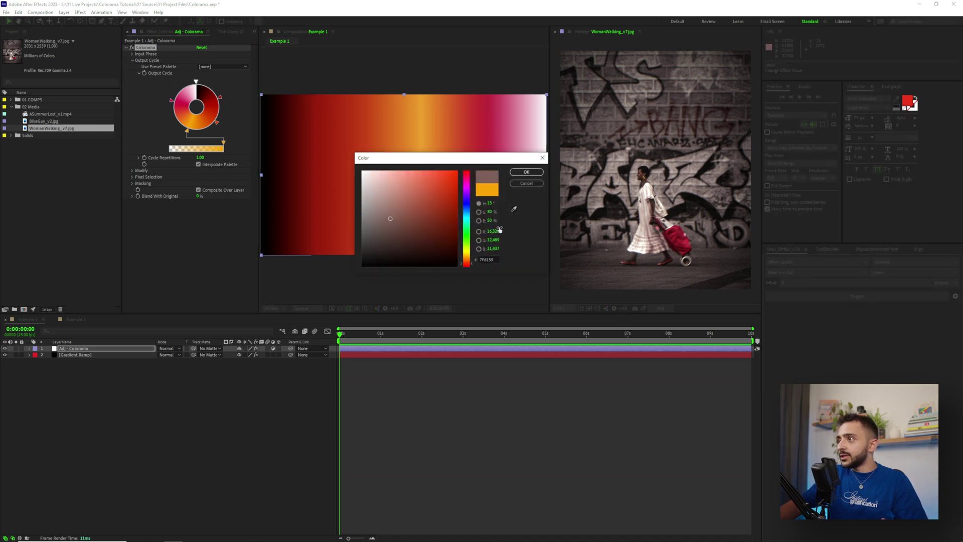
pyautogui.click(526, 172)
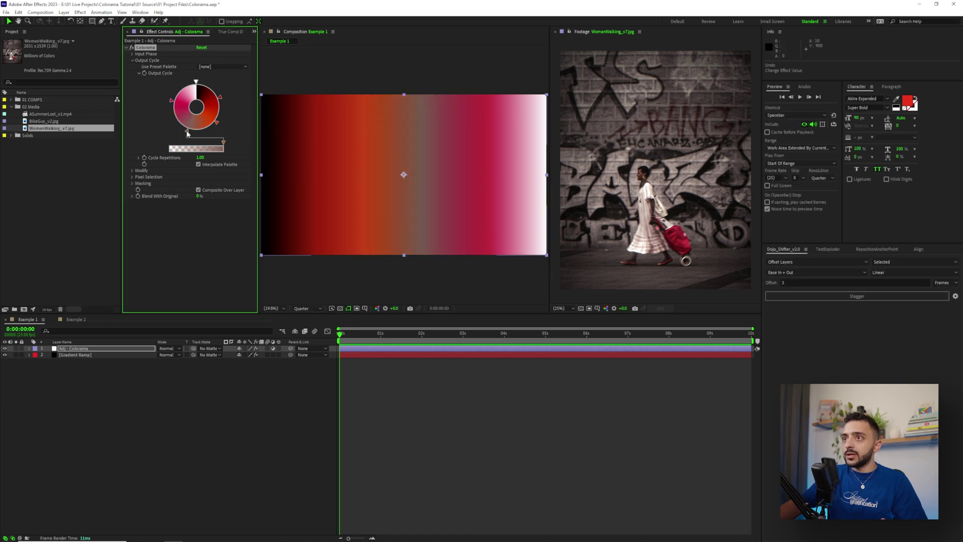
# Replace two more Output Cycle colours with a dark grey-brown and a near-black sampled from the photo
pyautogui.doubleClick(196, 133)
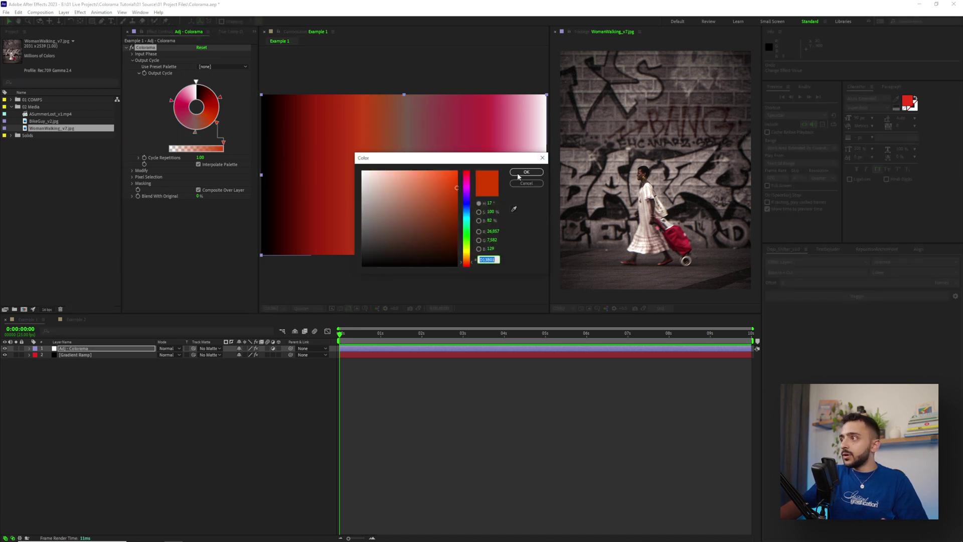
pyautogui.click(513, 210)
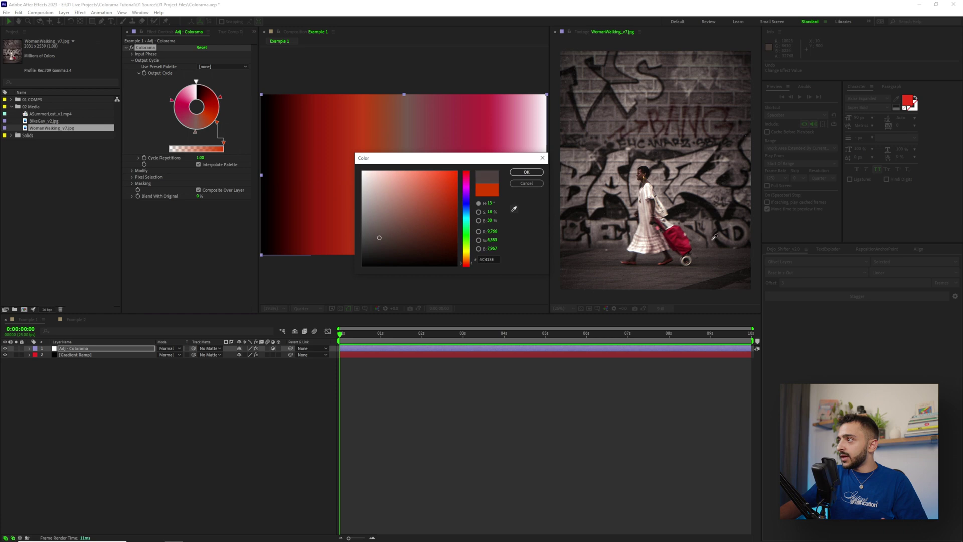
pyautogui.click(608, 242)
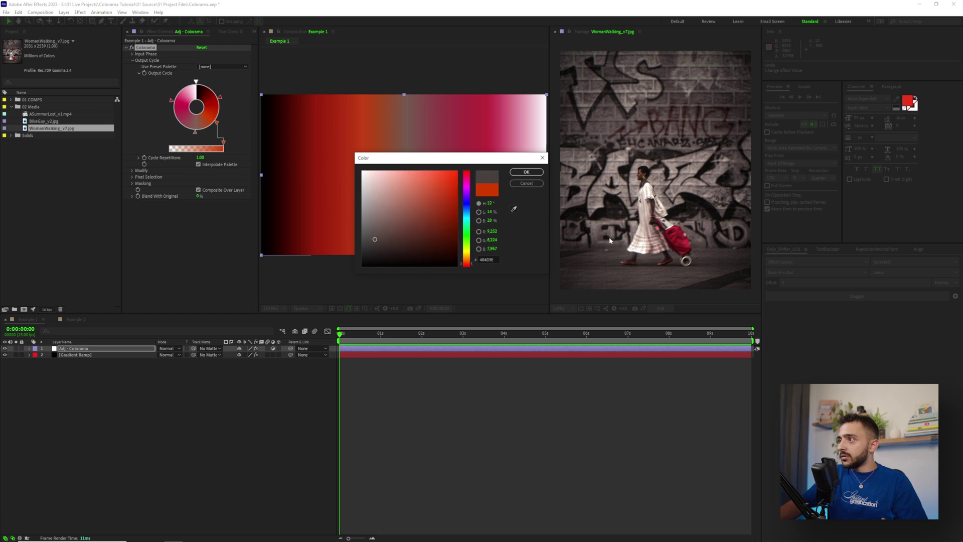
pyautogui.click(540, 172)
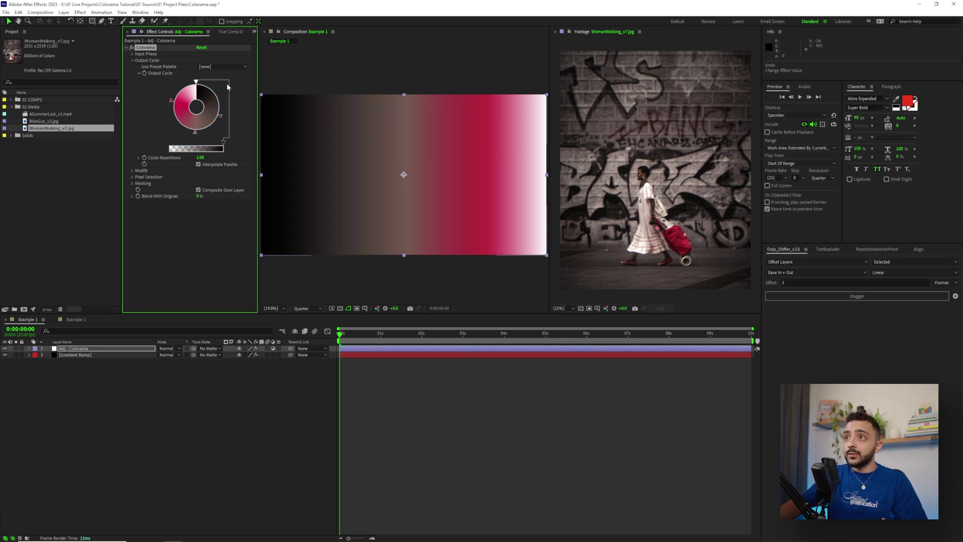
pyautogui.doubleClick(197, 82)
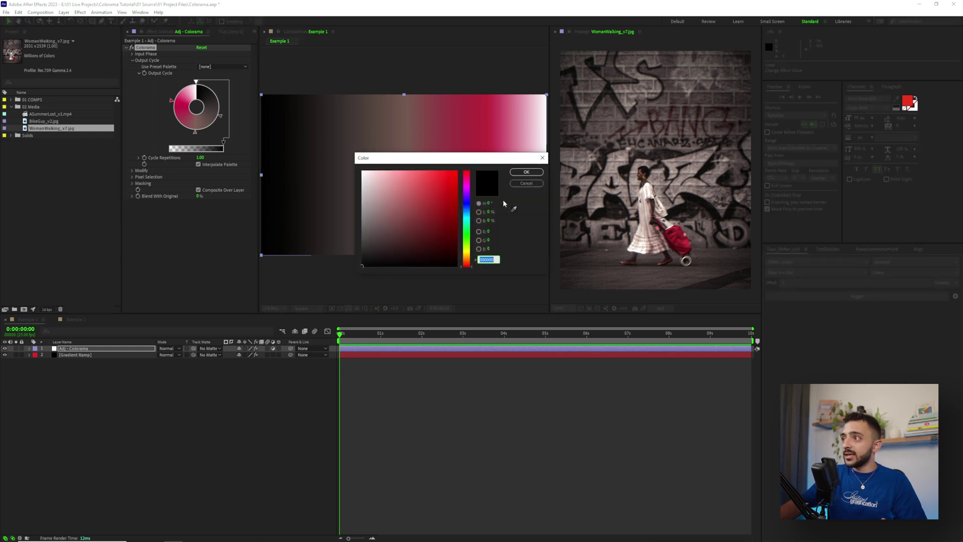
pyautogui.click(514, 209)
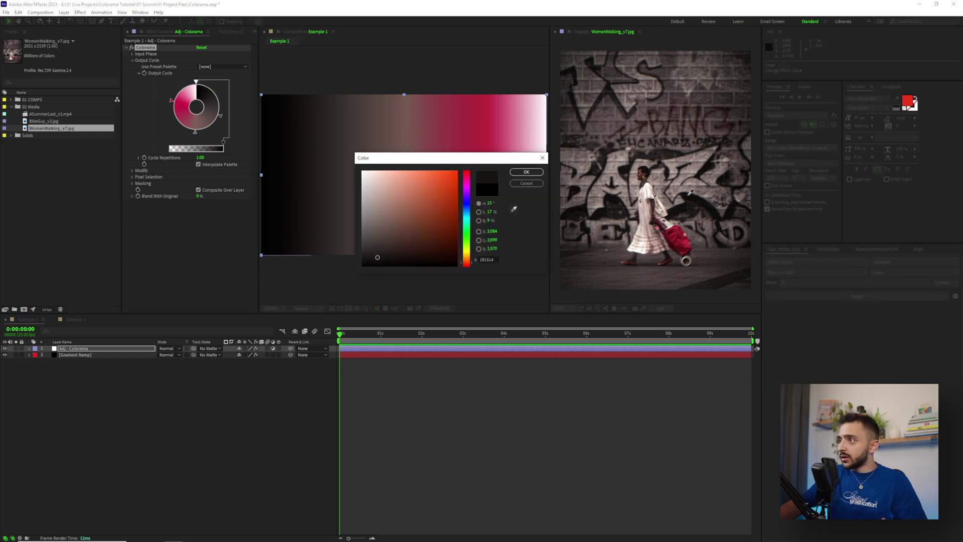
pyautogui.click(692, 193)
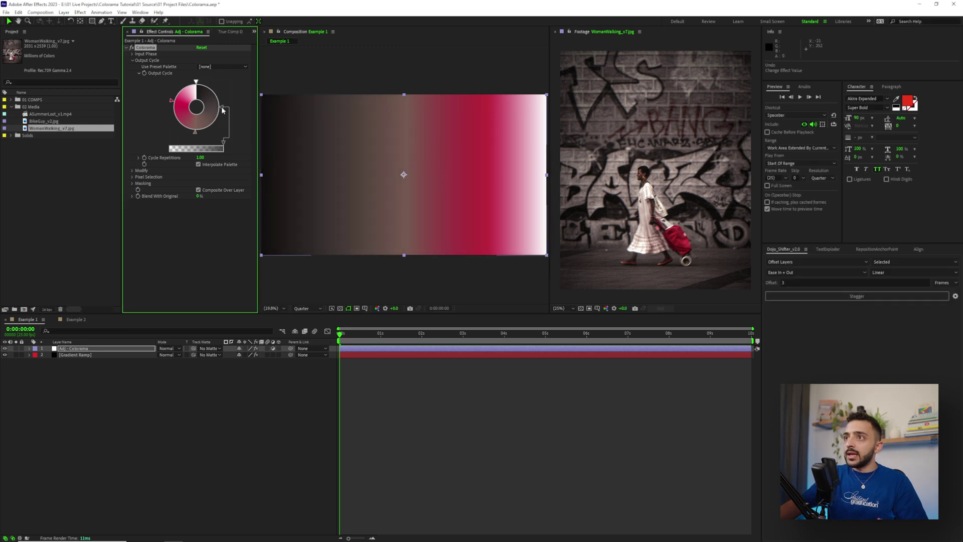
# Warm a middle Output Cycle colour to reddish brown 683B2B and nudge the surrounding markers
pyautogui.moveTo(197, 134); pyautogui.dragTo(198, 131)
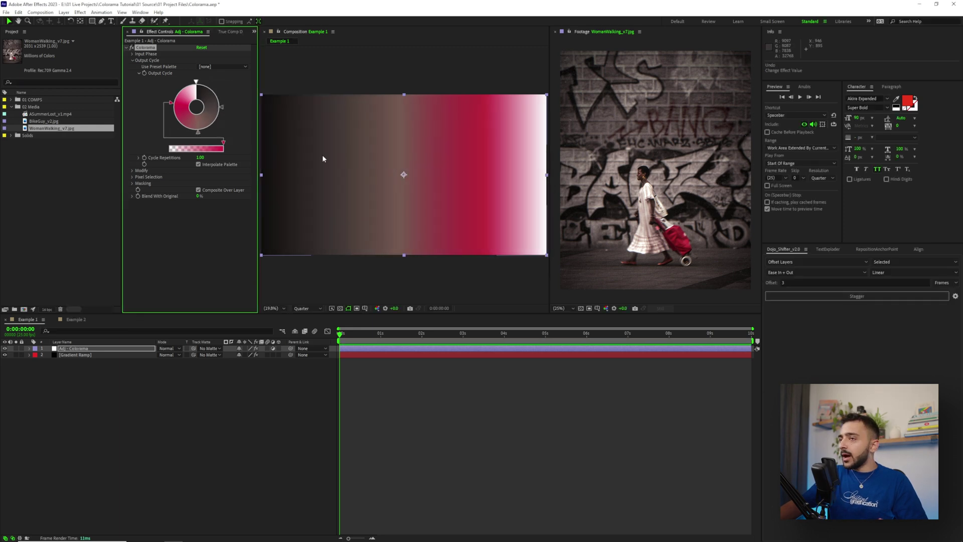
pyautogui.doubleClick(171, 103)
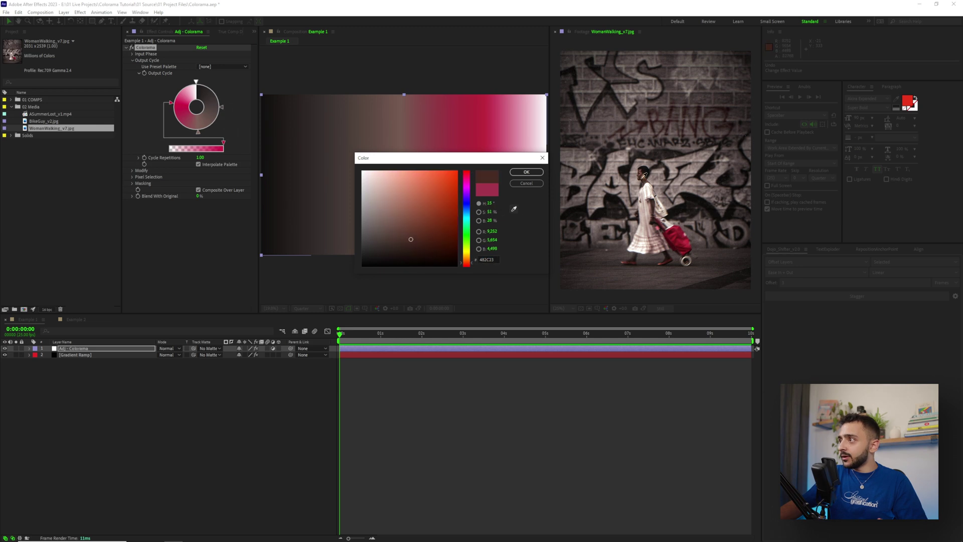
pyautogui.moveTo(410, 233); pyautogui.dragTo(418, 227)
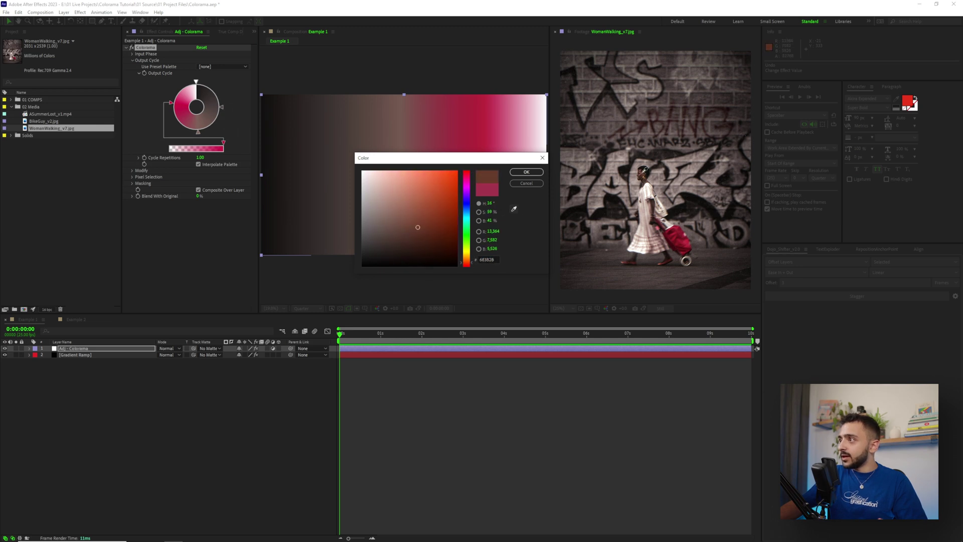
pyautogui.click(525, 172)
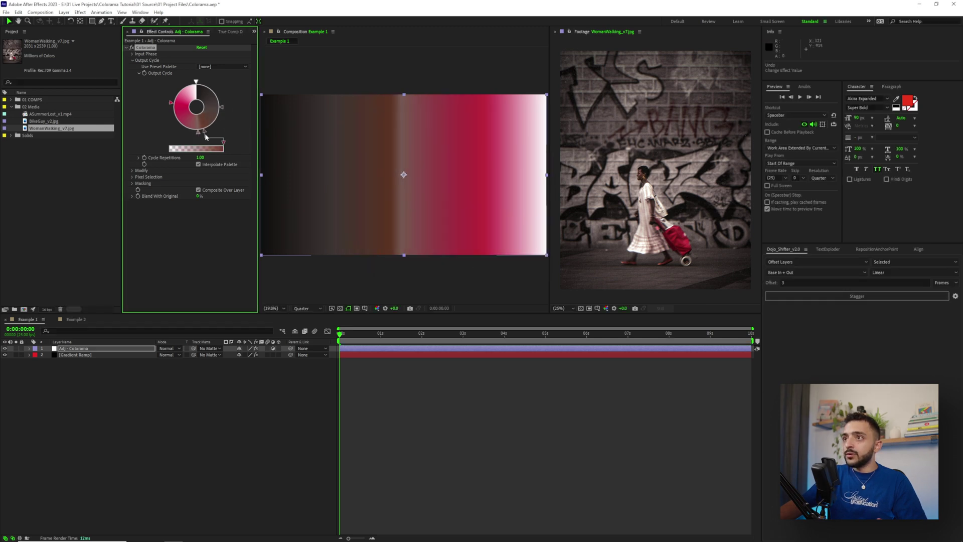
pyautogui.moveTo(208, 133); pyautogui.dragTo(205, 132)
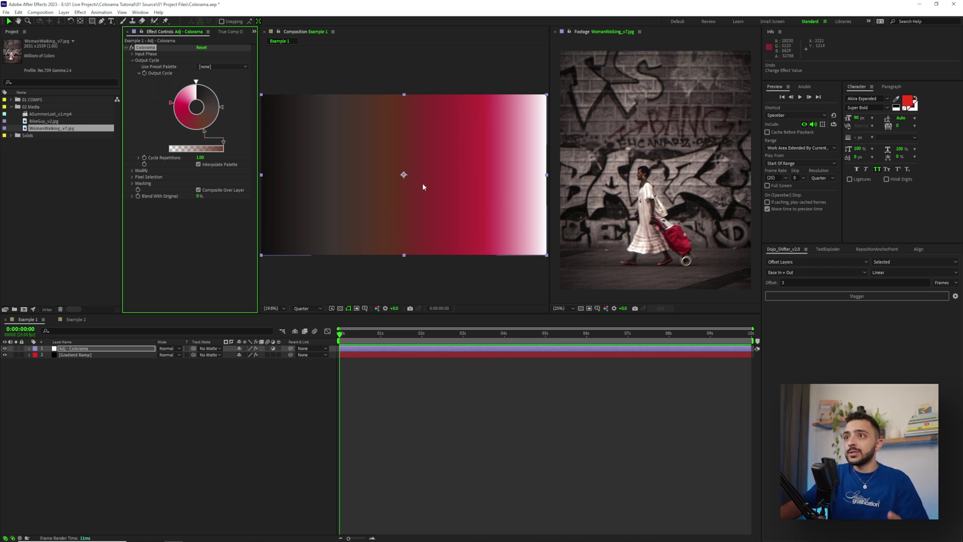
pyautogui.moveTo(204, 132); pyautogui.dragTo(202, 132)
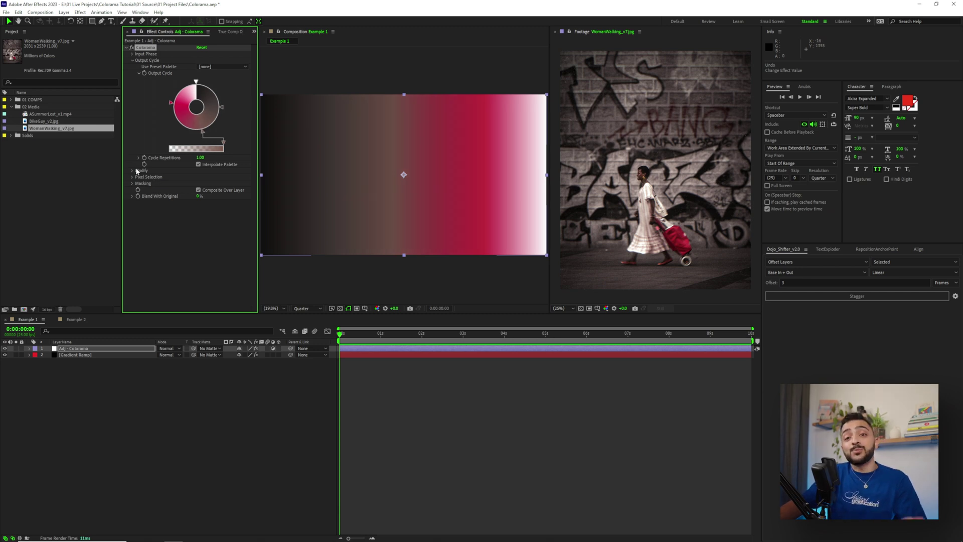
# Place BikeGuy_v2.jpg below Adj - Colorama, scale it to 59%, and zoom the viewer to 33.3%
pyautogui.click(62, 122)
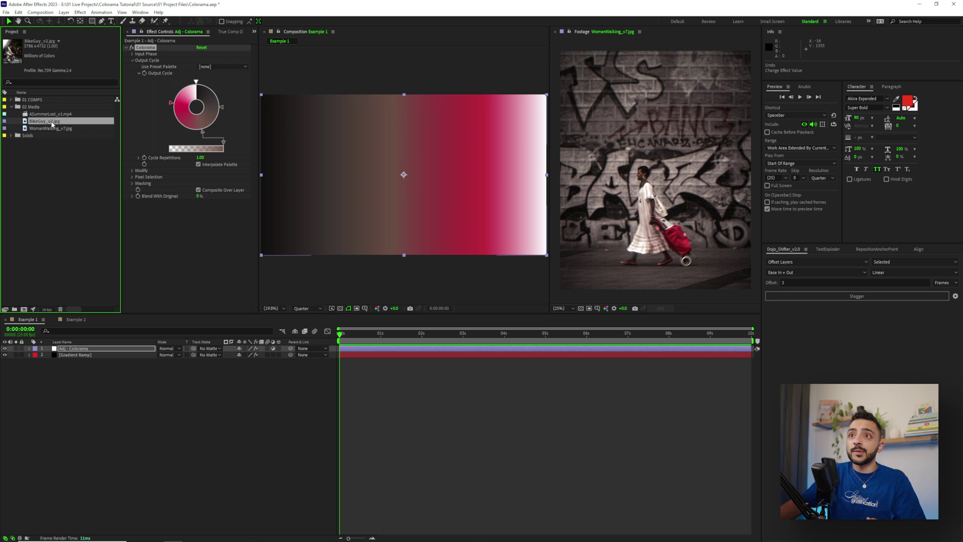
pyautogui.moveTo(52, 125); pyautogui.dragTo(103, 355)
pyautogui.moveTo(264, 174); pyautogui.dragTo(321, 175)
pyautogui.click(91, 348)
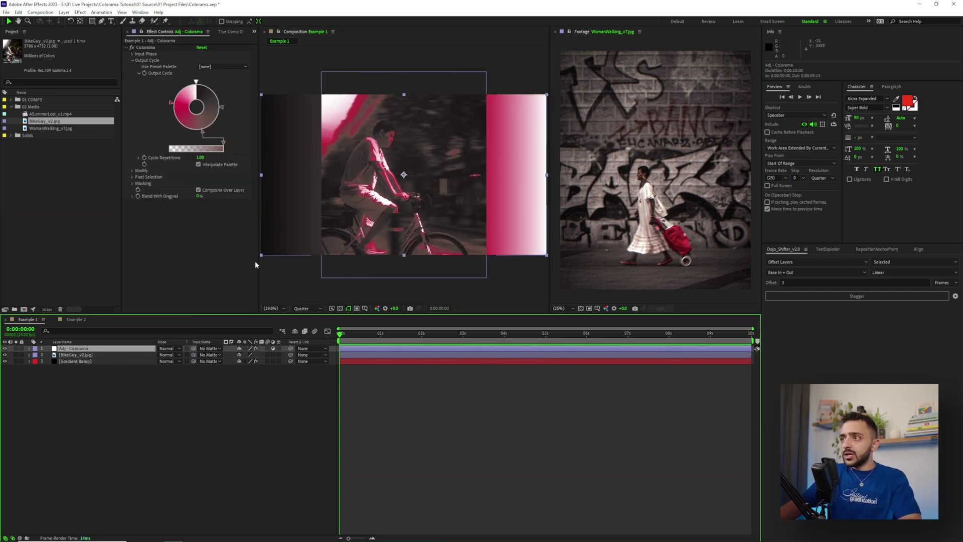
pyautogui.press('.')
pyautogui.press('.')
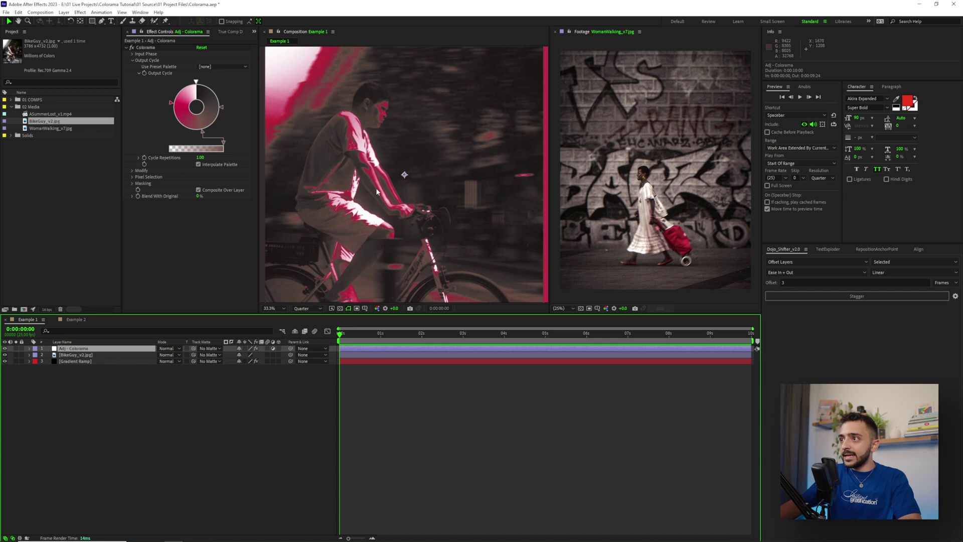
pyautogui.click(333, 93)
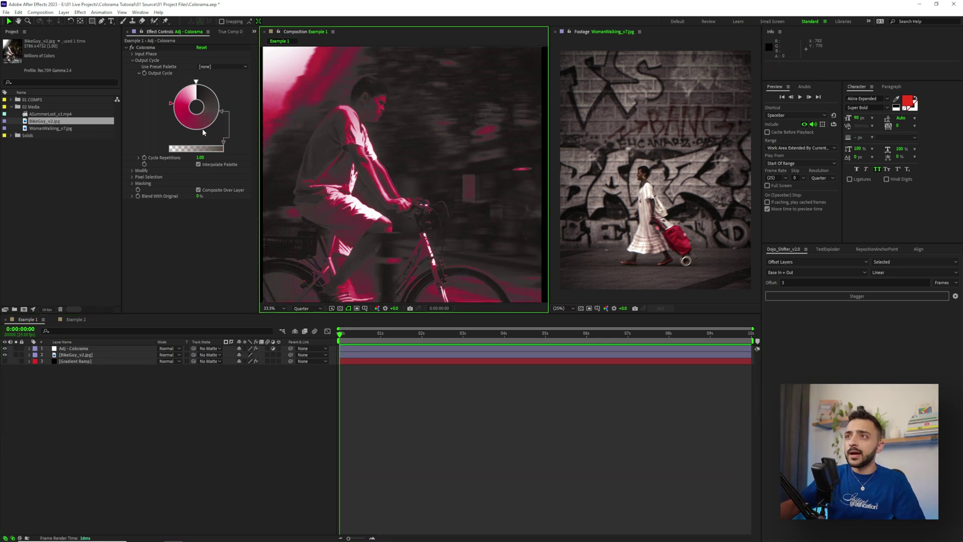
pyautogui.click(222, 115)
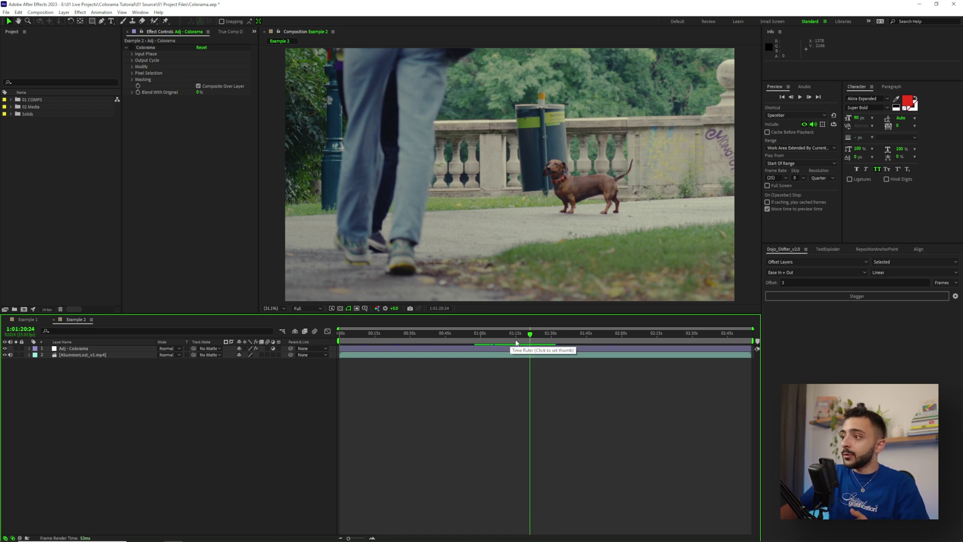
# Enable the Colorama effect on Adj - Colorama and scrub to the rainy window shot
pyautogui.moveTo(517, 343); pyautogui.dragTo(545, 341)
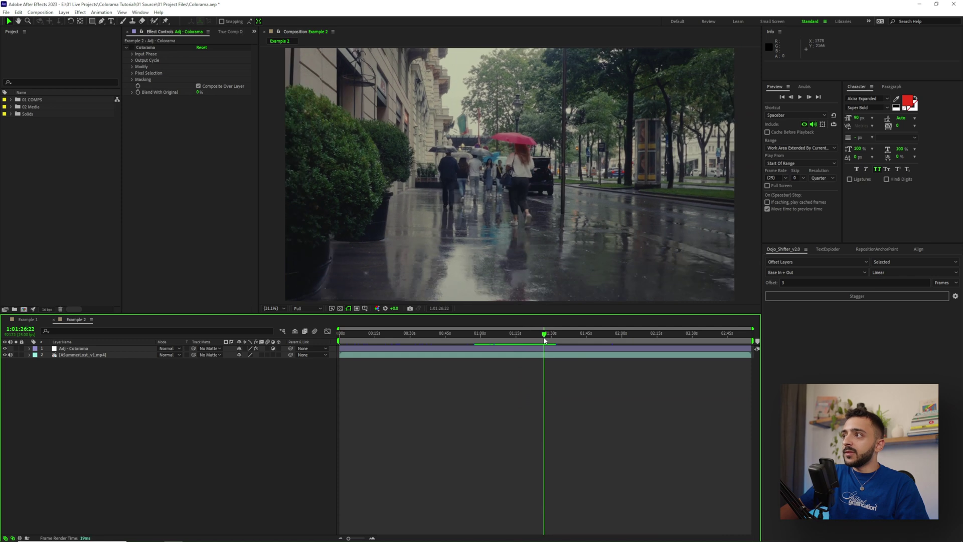
pyautogui.click(517, 347)
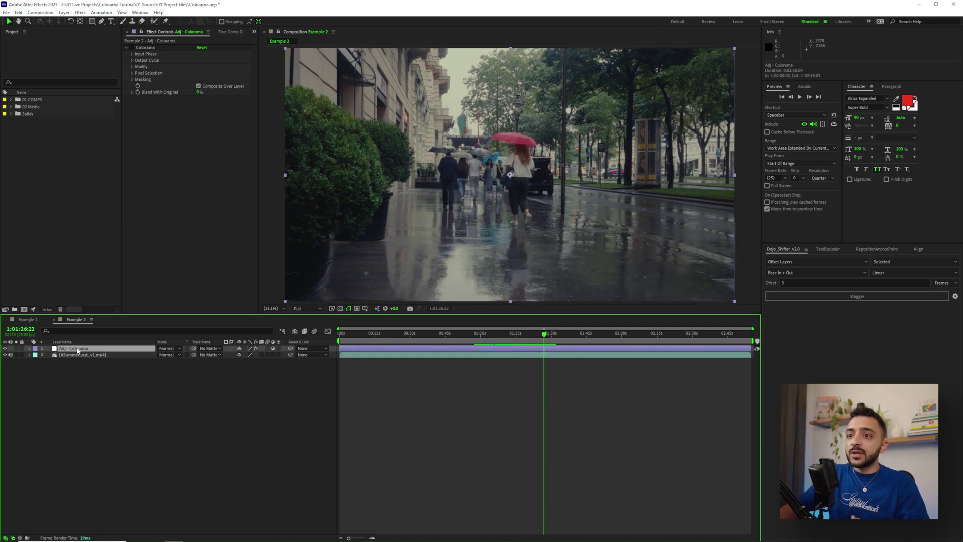
pyautogui.click(150, 60)
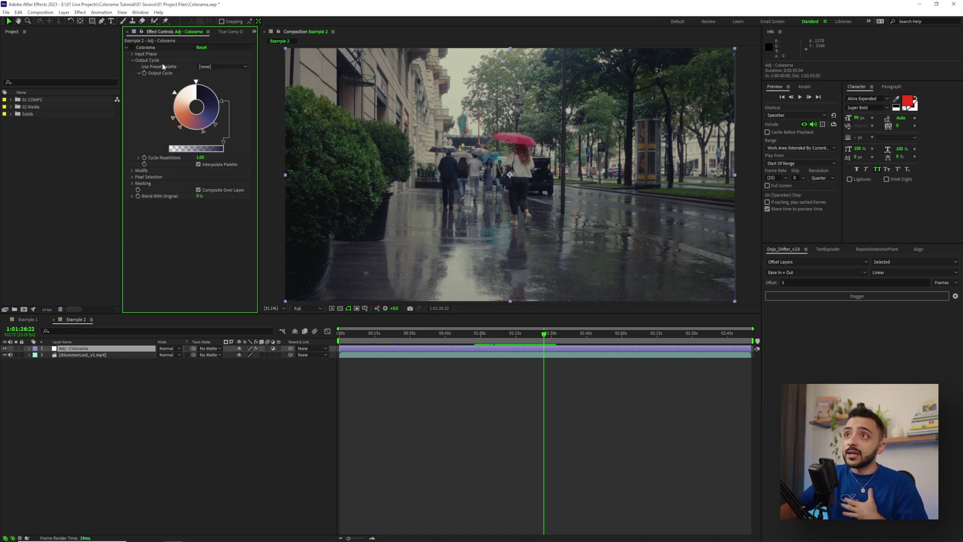
pyautogui.click(132, 47)
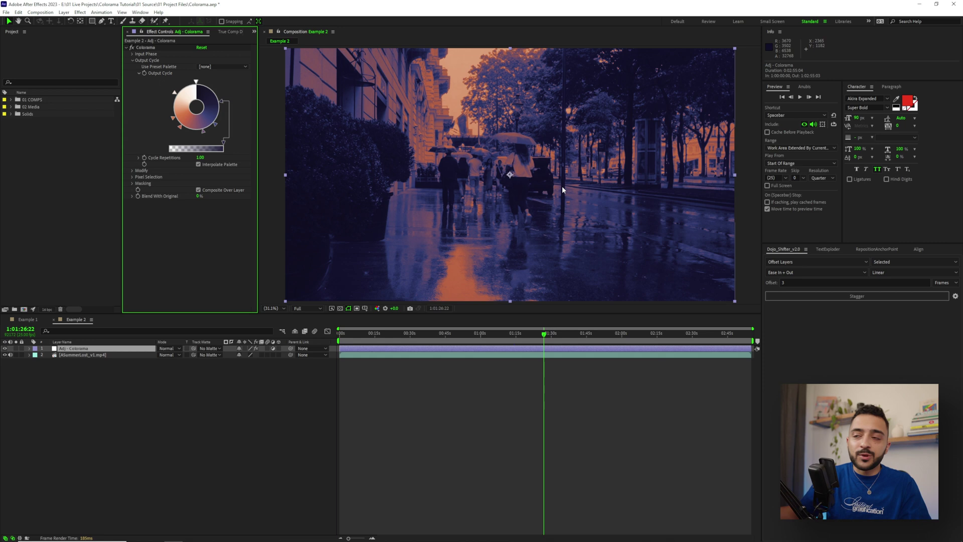
pyautogui.moveTo(567, 335); pyautogui.dragTo(576, 339)
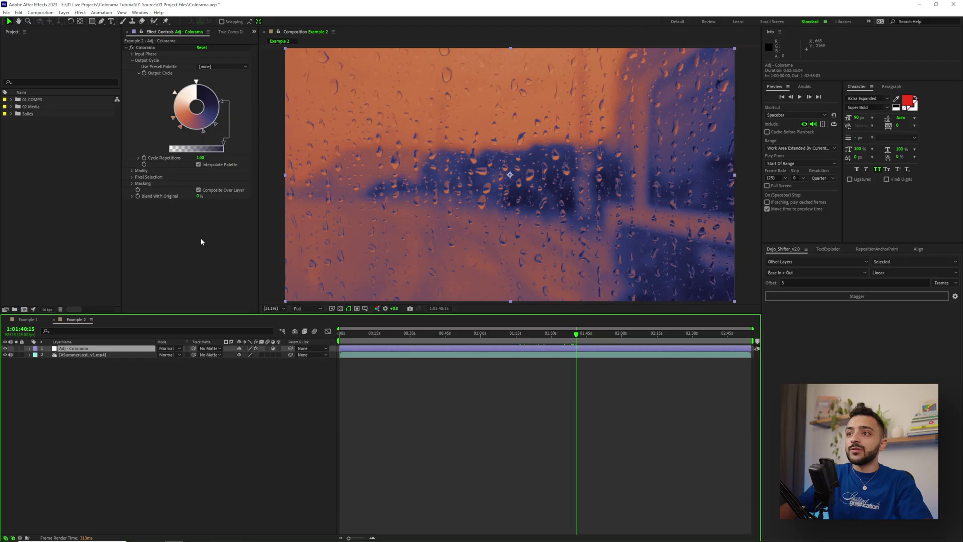
# Apply Levels above Colorama, setting gamma 0.42 and input white 25700.4
pyautogui.hotkey('ctrl', 'space')
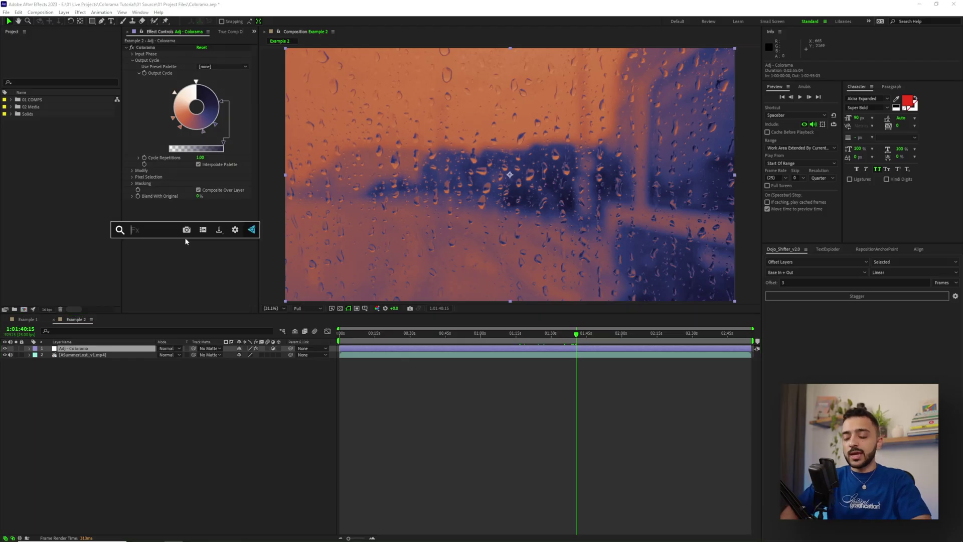
pyautogui.write('levels')
pyautogui.press('Return')
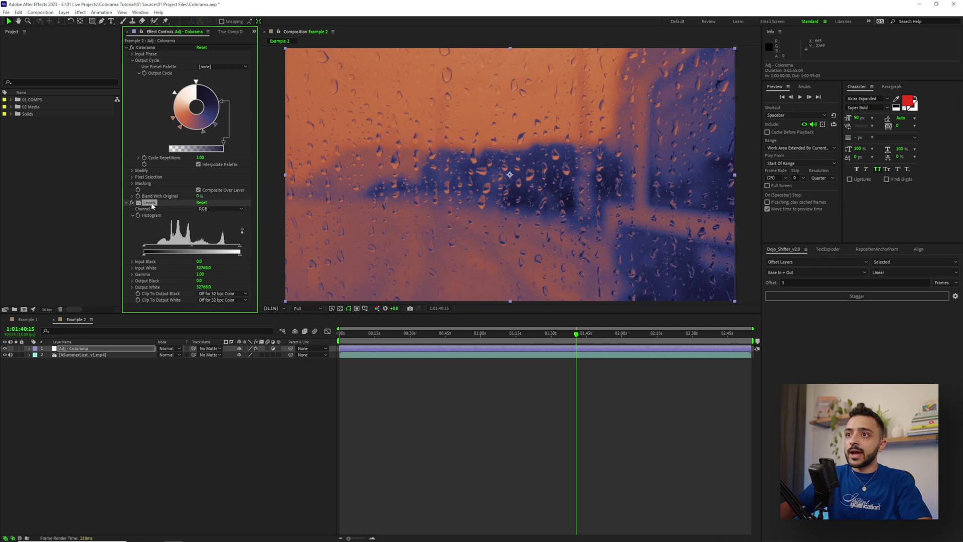
pyautogui.moveTo(152, 205); pyautogui.dragTo(155, 48)
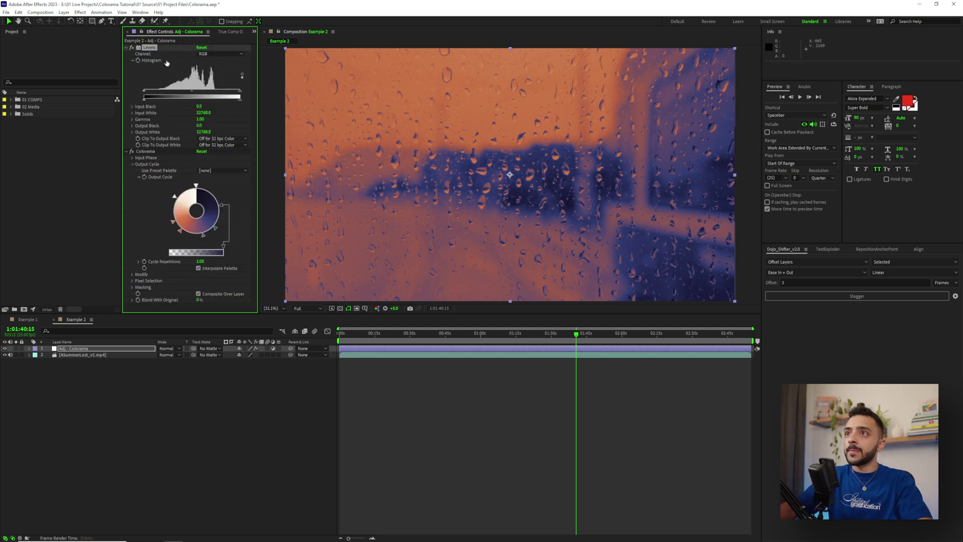
pyautogui.moveTo(194, 94); pyautogui.dragTo(156, 95)
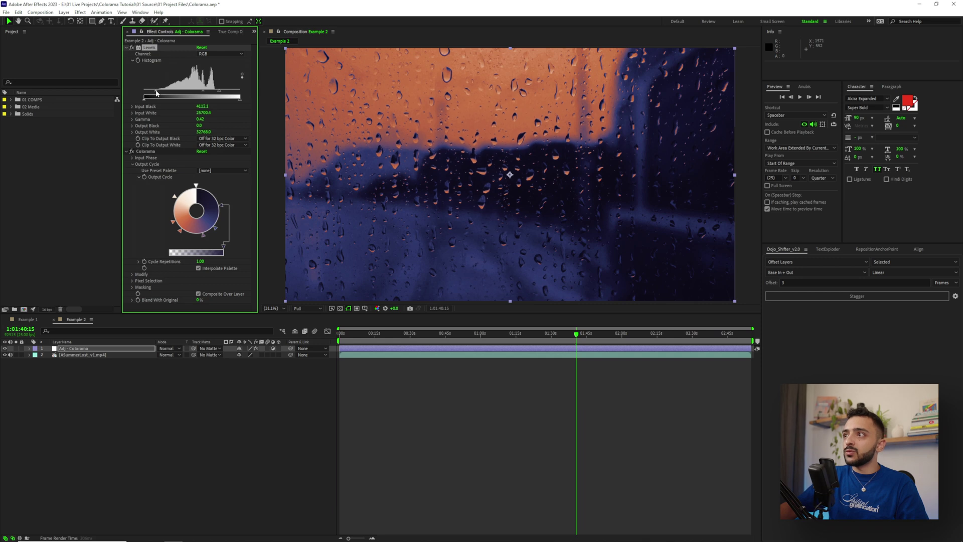
pyautogui.moveTo(512, 333); pyautogui.dragTo(467, 334)
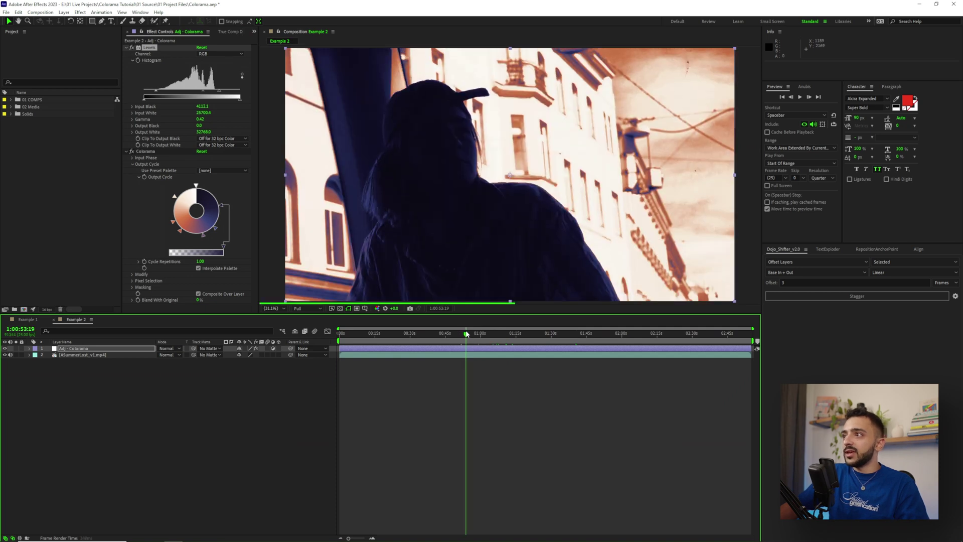
# Compare against the ungraded footage, then apply the Colorama 04 - Tired Blues preset
pyautogui.click(5, 349)
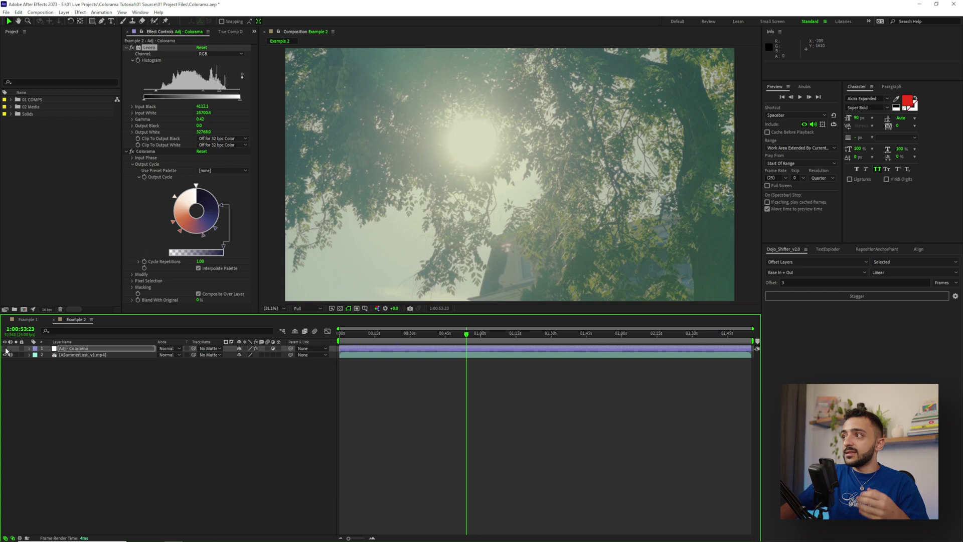
pyautogui.click(5, 349)
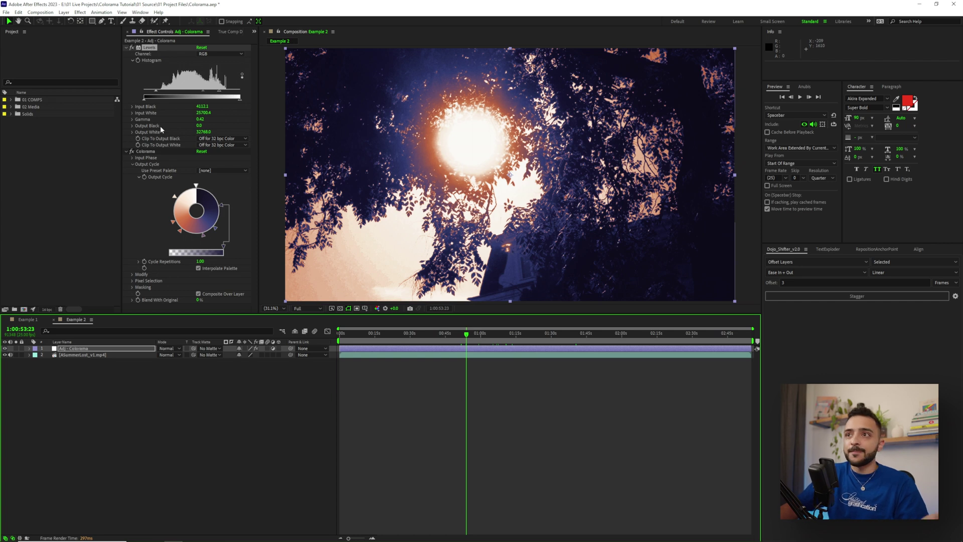
pyautogui.click(148, 152)
pyautogui.hotkey('ctrl', 'space')
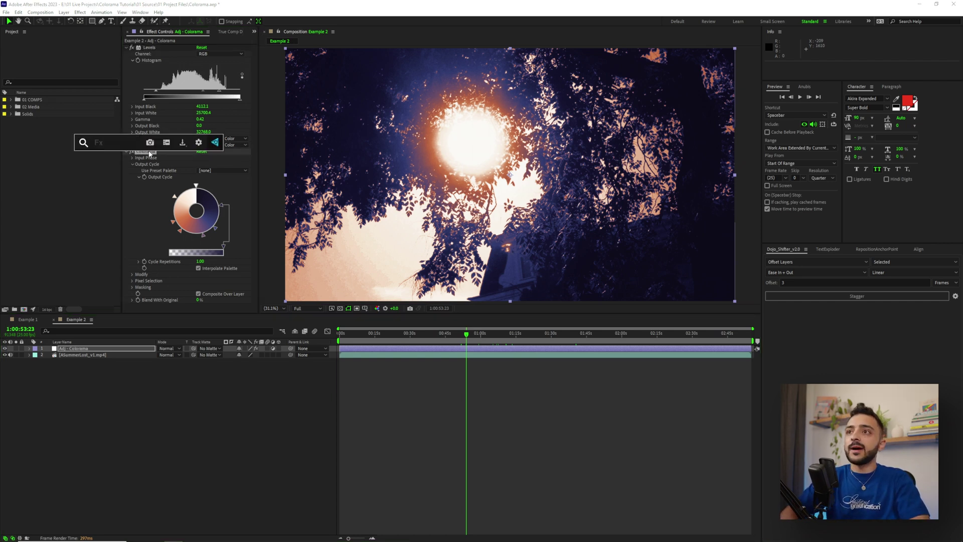
pyautogui.write('colora')
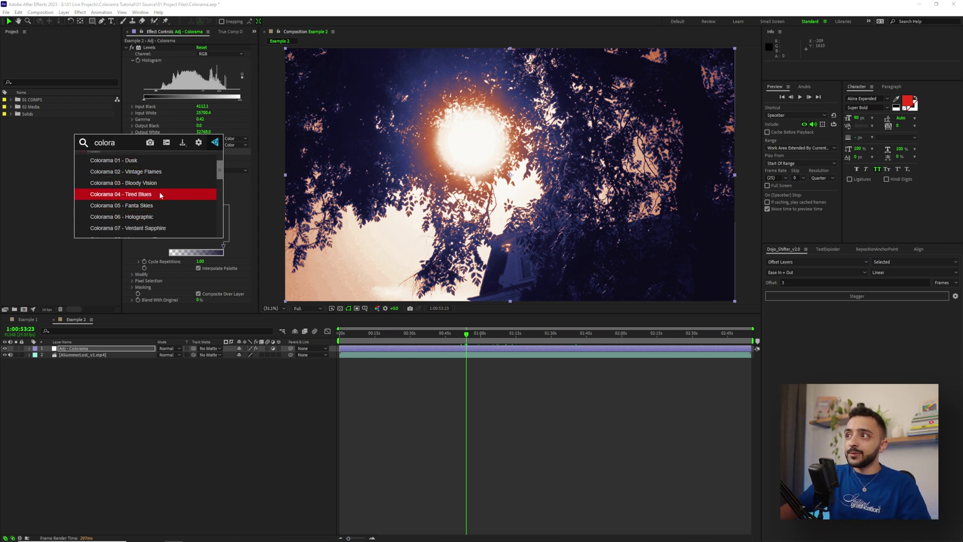
pyautogui.click(160, 194)
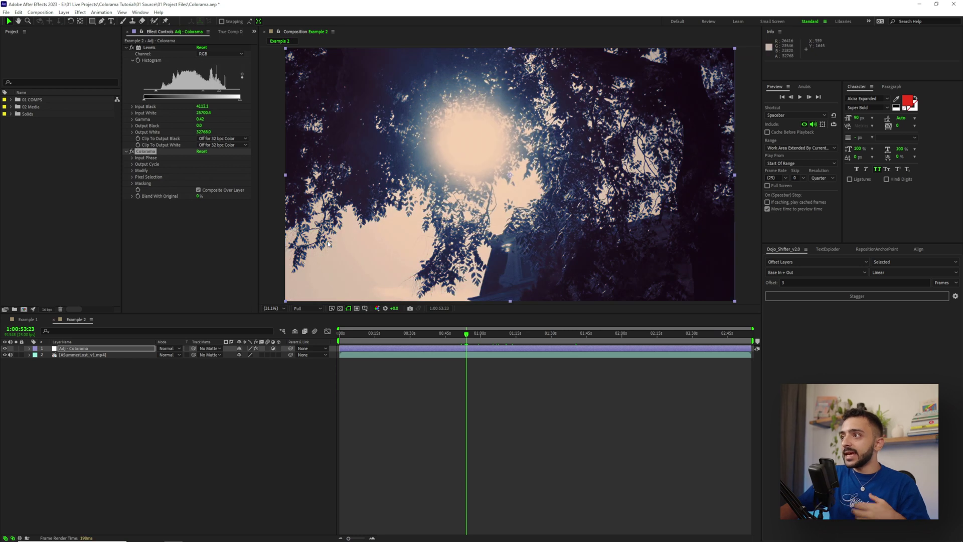
# Review the Tired Blues grade on later shots with Levels switched off
pyautogui.moveTo(491, 334); pyautogui.dragTo(580, 335)
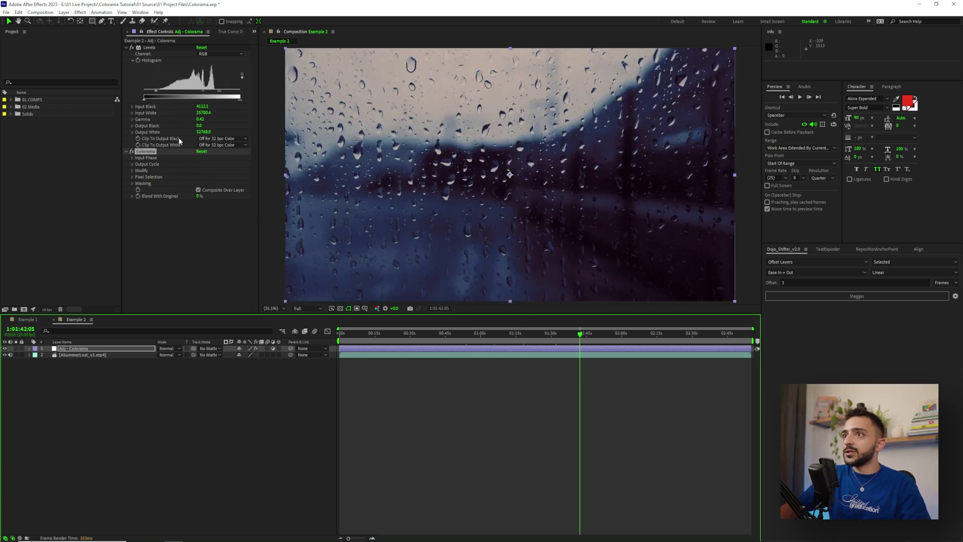
pyautogui.click(132, 48)
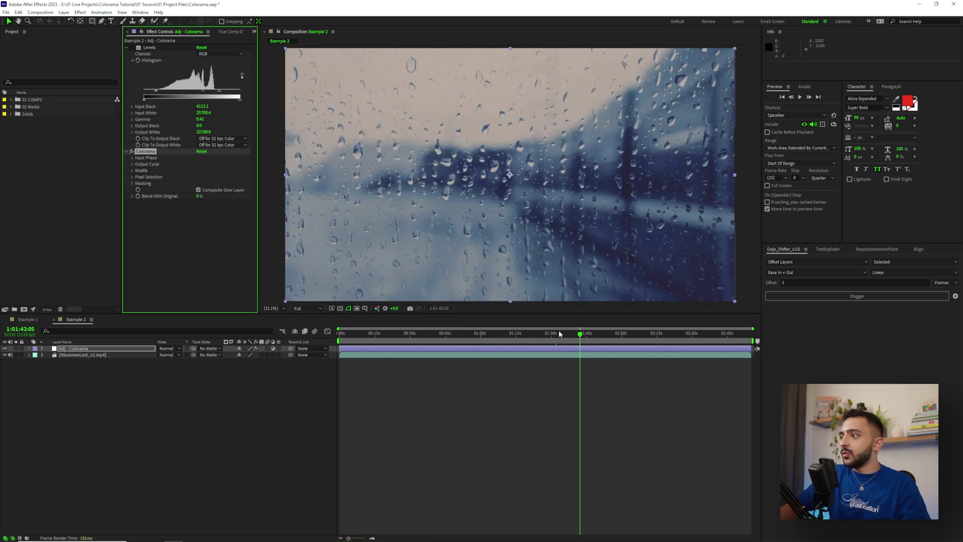
pyautogui.click(558, 333)
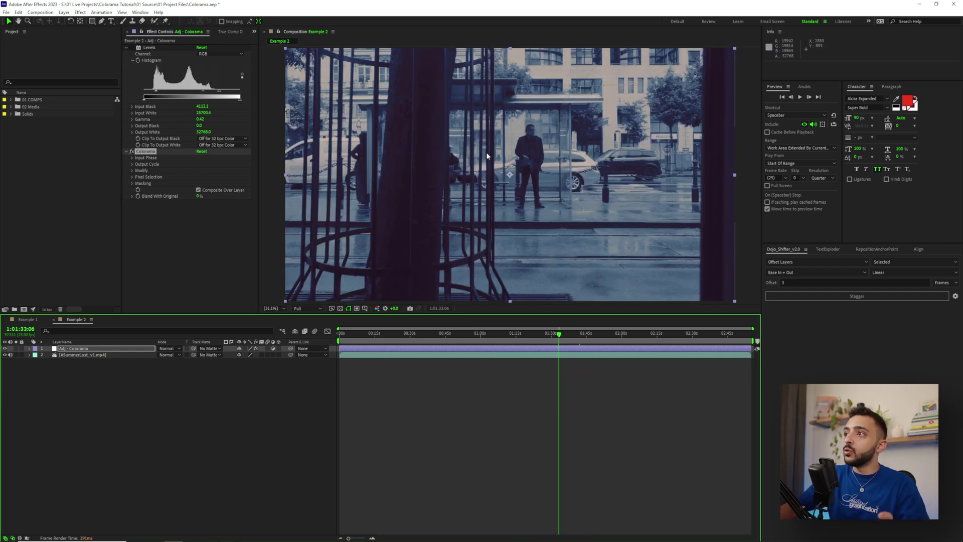
pyautogui.click(146, 152)
# Apply the Colorama 02 - Vintage Flames preset and compare it with the original across several shots
pyautogui.hotkey('ctrl', 'space')
pyautogui.write('colora')
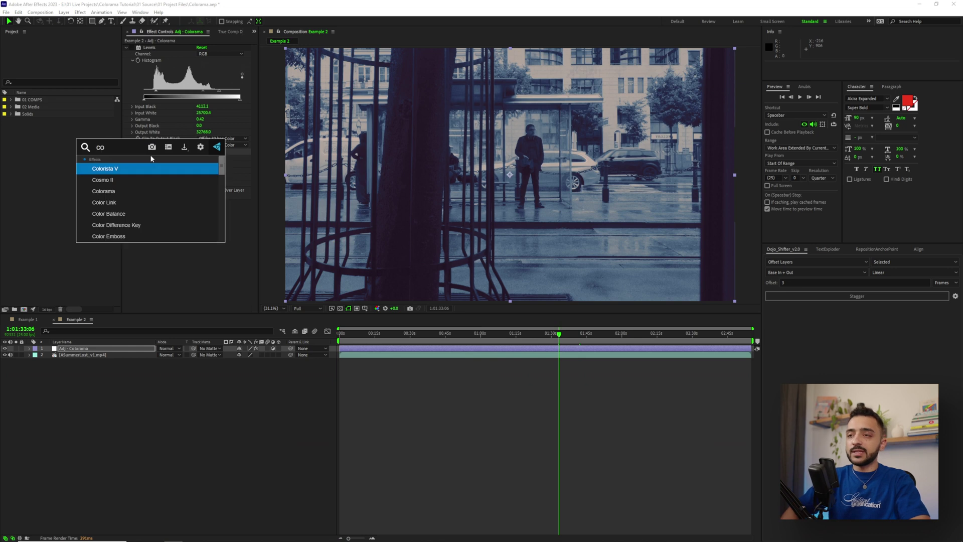
pyautogui.click(163, 200)
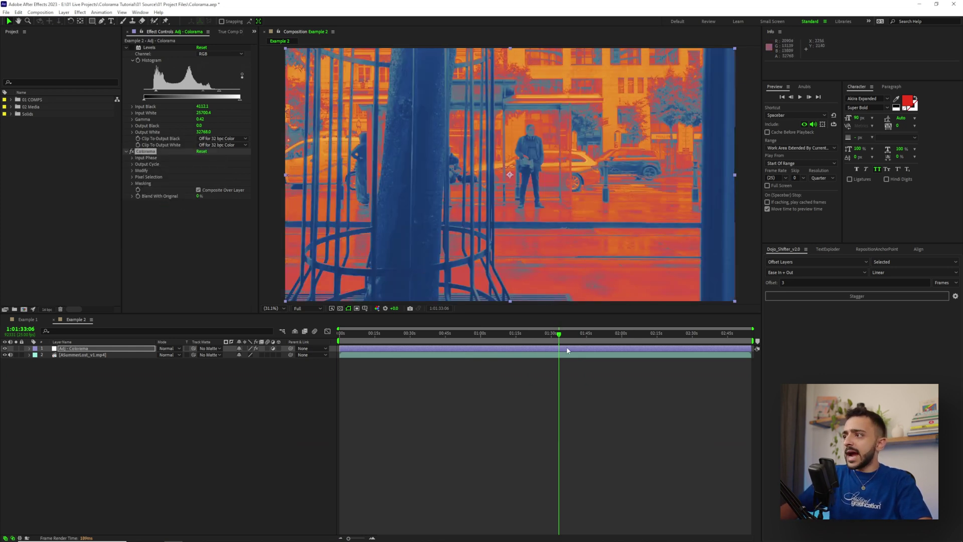
pyautogui.click(580, 333)
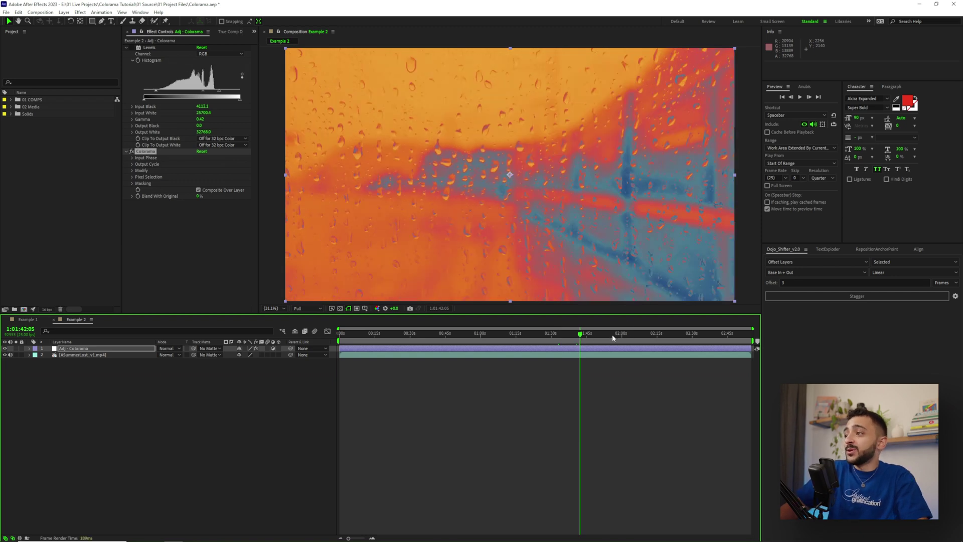
pyautogui.click(613, 335)
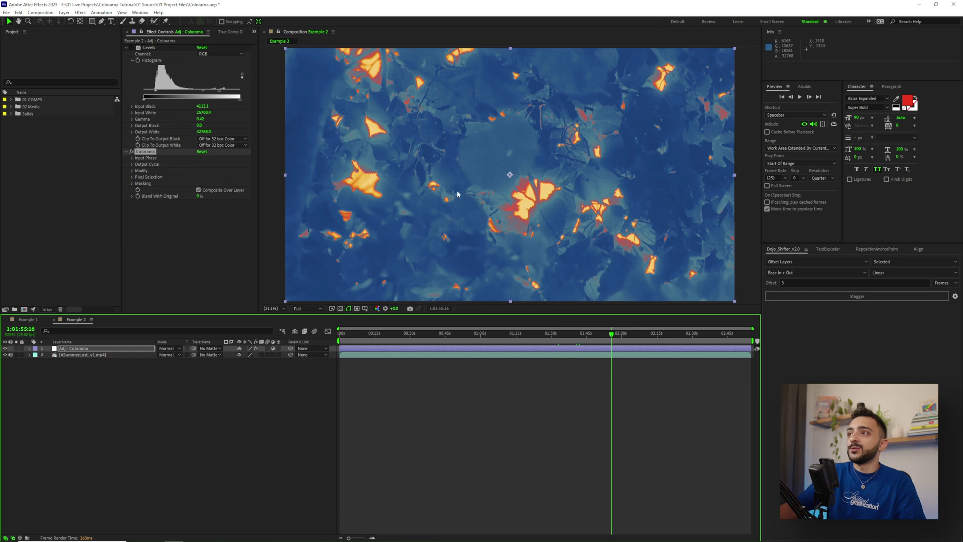
pyautogui.click(5, 348)
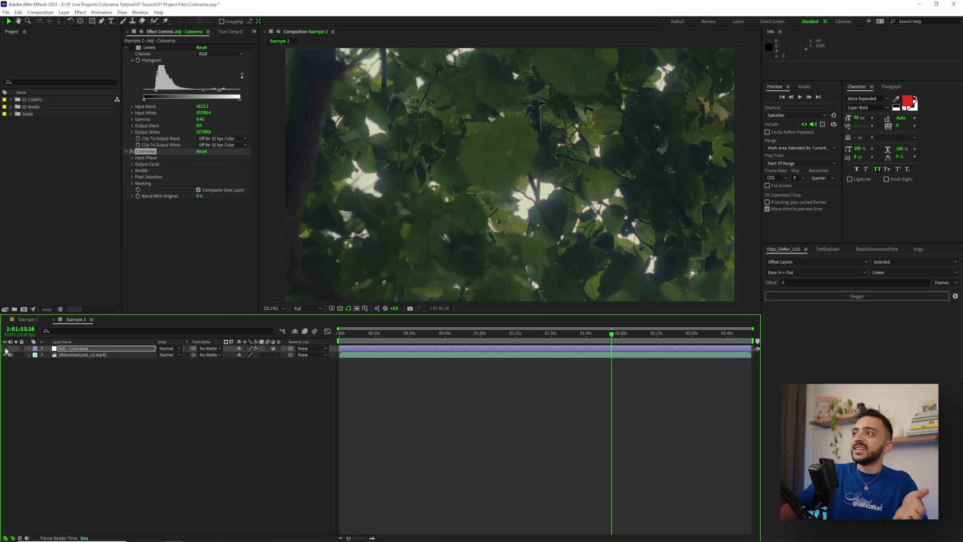
pyautogui.click(5, 348)
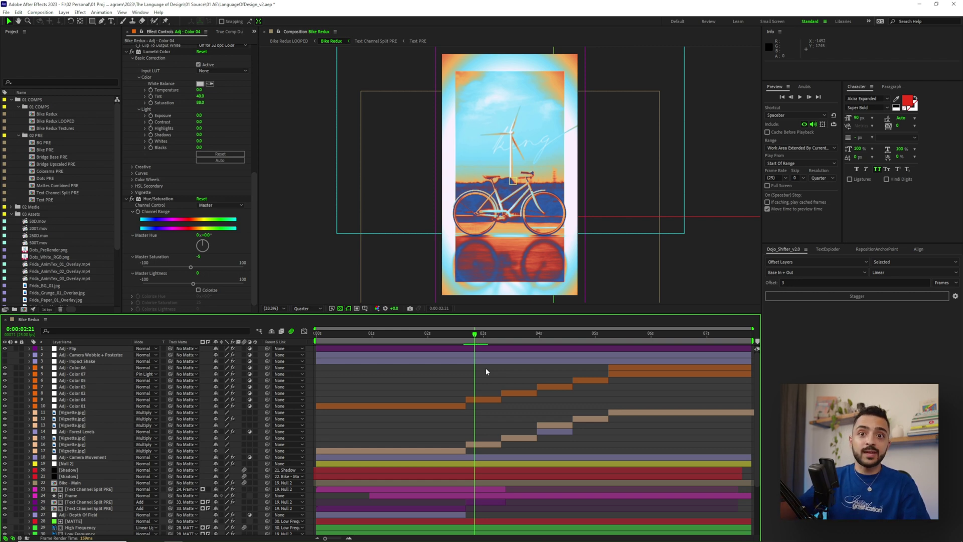
# Select Adj - Color 04 and toggle its Colorama effect off and back on to compare
pyautogui.click(481, 400)
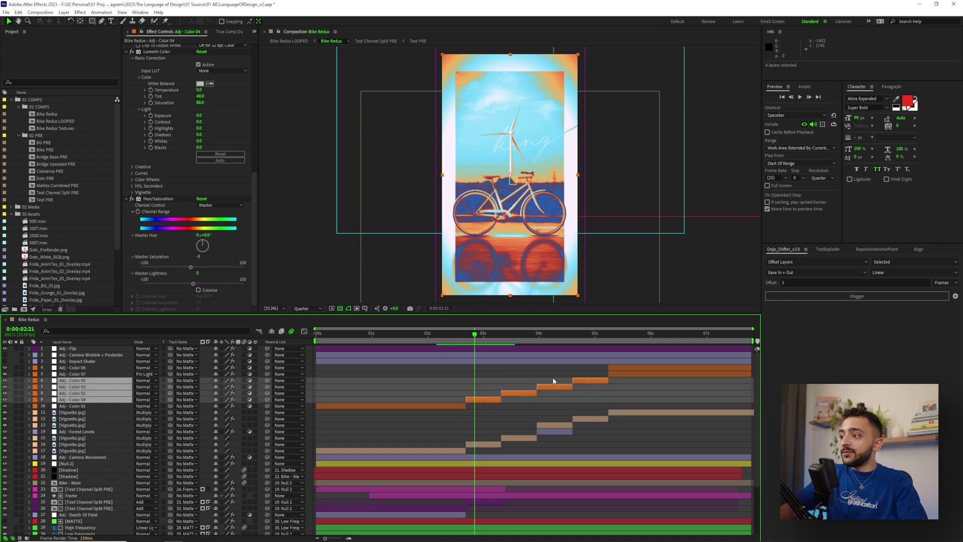
pyautogui.click(490, 400)
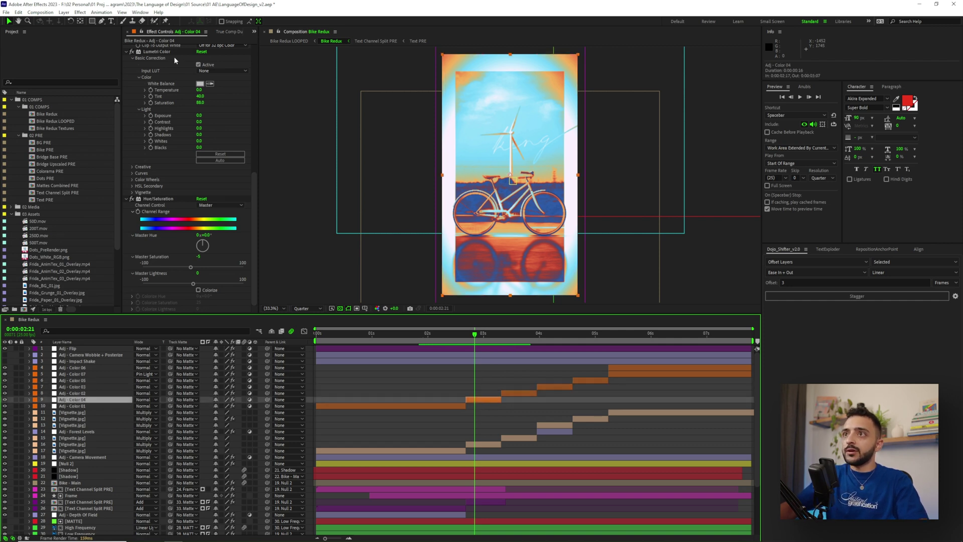
pyautogui.scroll(10, 176, 61)
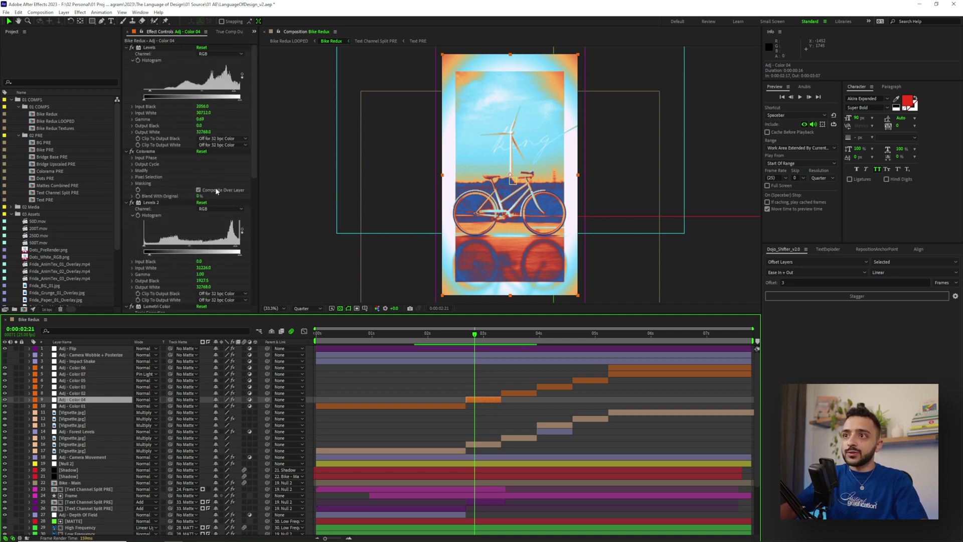
pyautogui.click(169, 199)
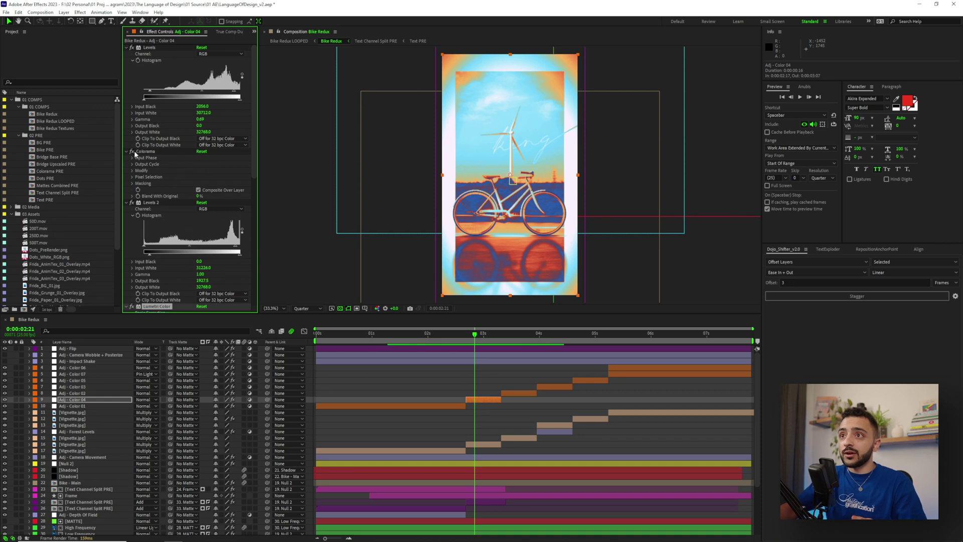
pyautogui.click(132, 164)
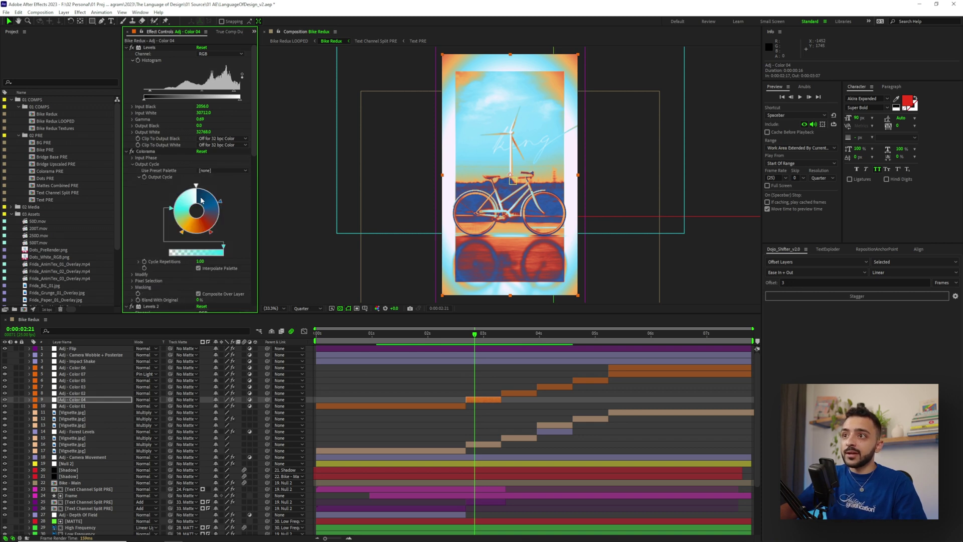
pyautogui.click(131, 151)
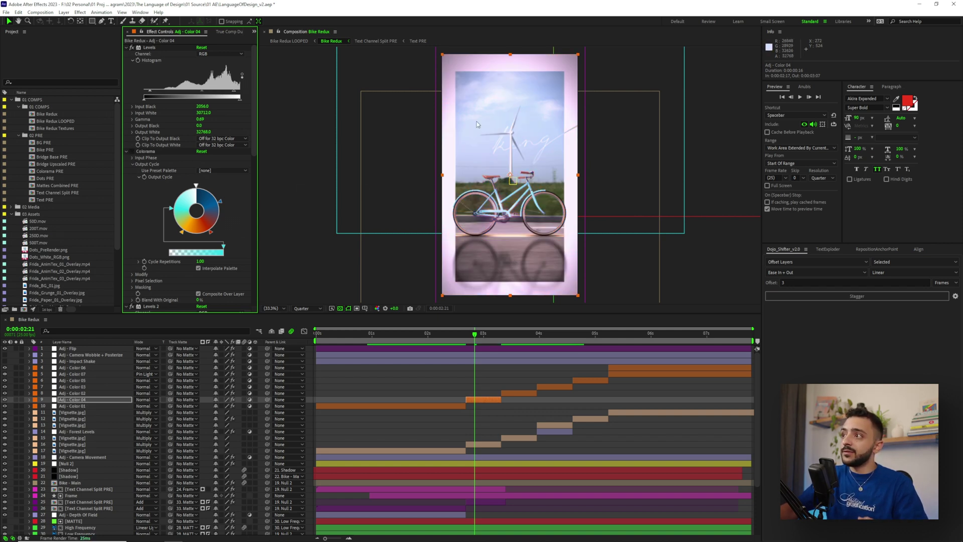
pyautogui.click(132, 151)
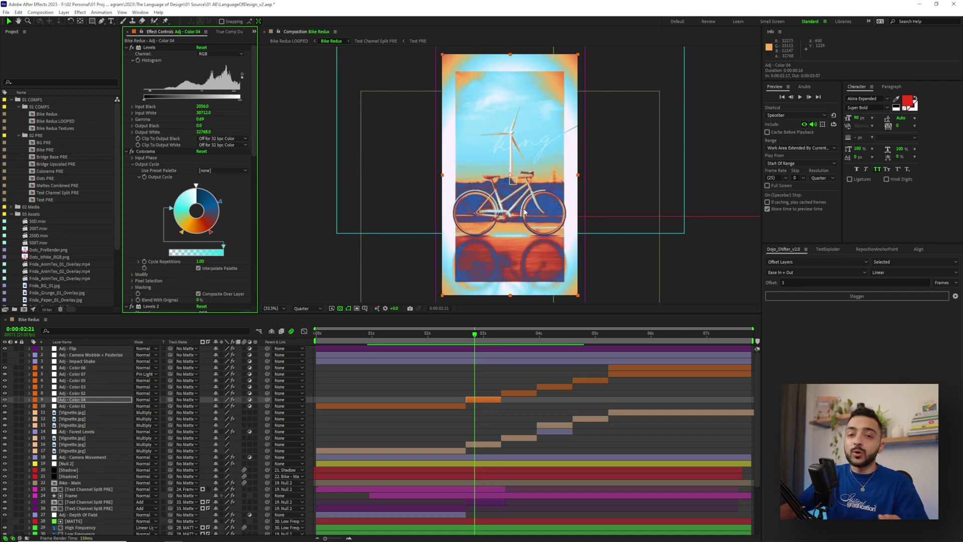
# Step through Adj - Color 02, 03 and 05, moving the playhead to each section
pyautogui.click(520, 394)
pyautogui.click(506, 337)
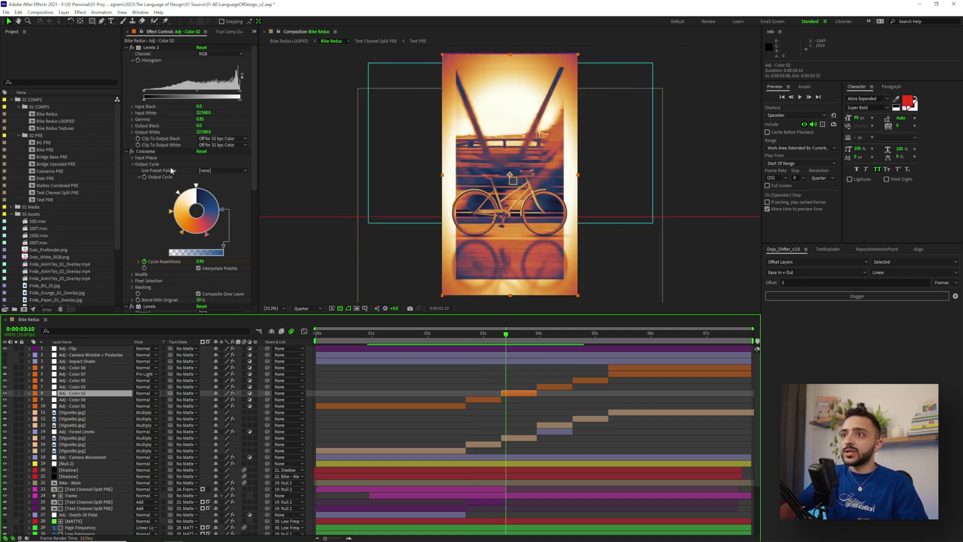
pyautogui.click(548, 387)
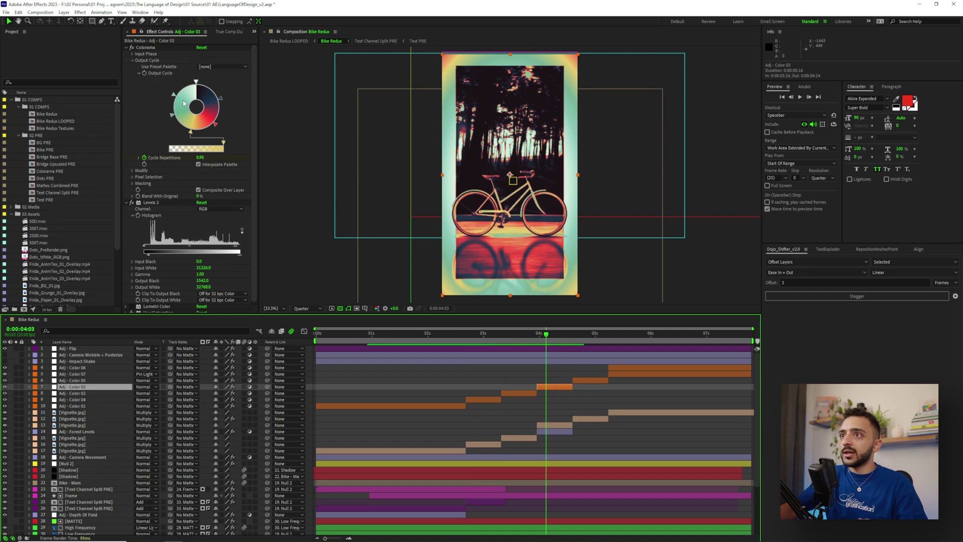
pyautogui.hotkey('ctrl', 'Up')
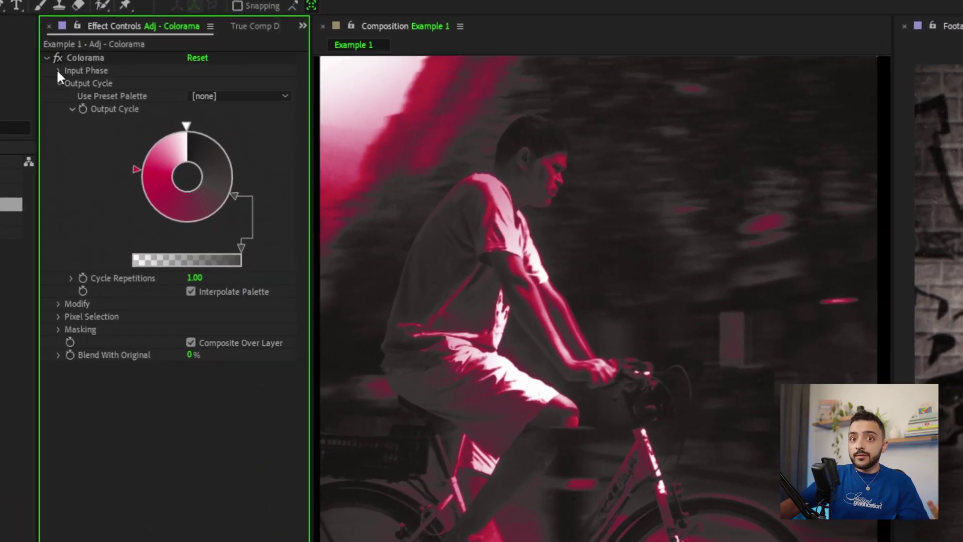
# Expand and collapse Input Phase, then set Cycle Repetitions to 0.5
pyautogui.click(132, 53)
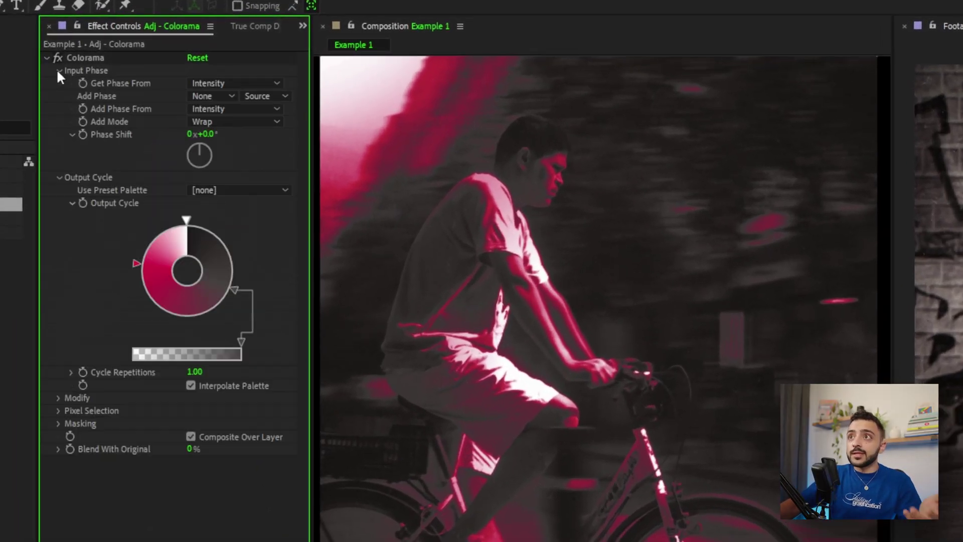
pyautogui.click(58, 71)
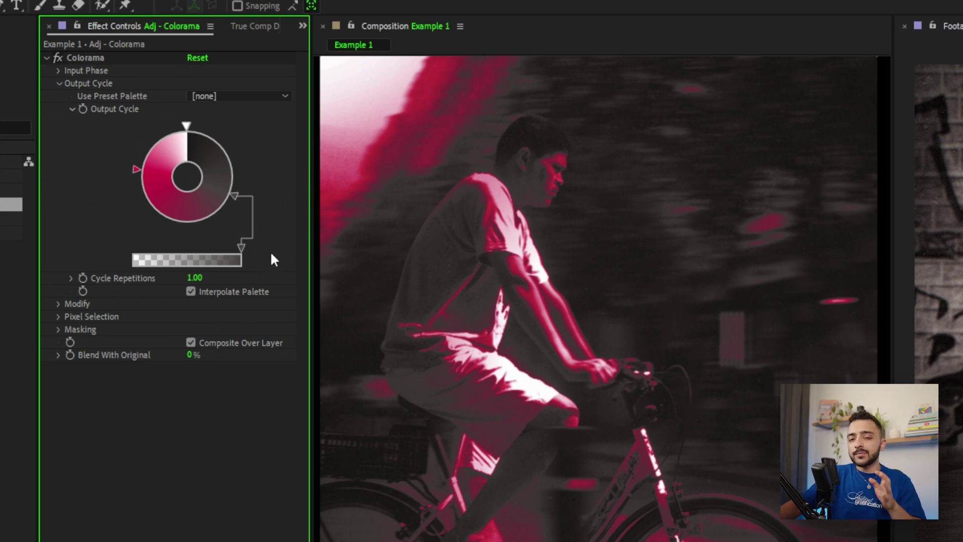
pyautogui.click(196, 277)
pyautogui.write('0.5')
pyautogui.press('Return')
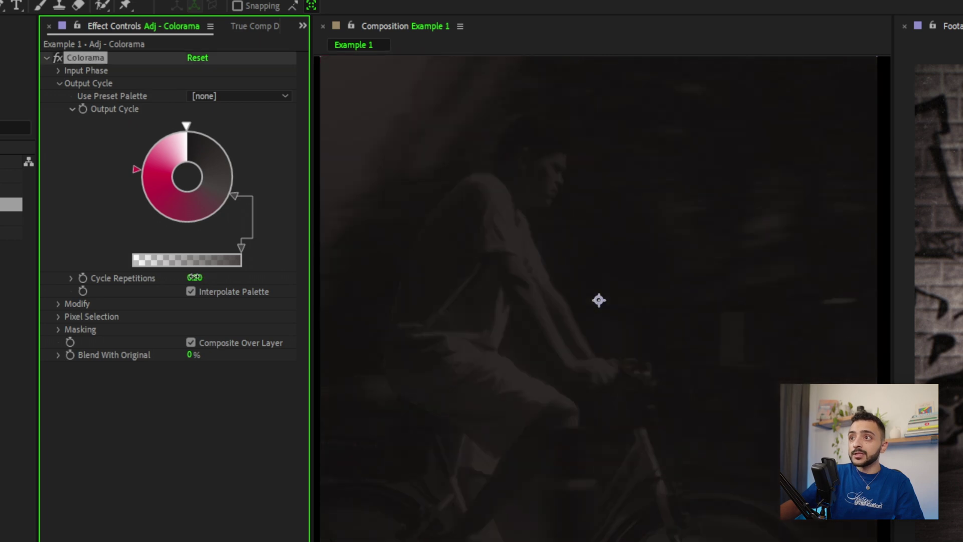
# Scrub Cycle Repetitions to preview its effect, then restore it to 1.00
pyautogui.moveTo(195, 278); pyautogui.dragTo(210, 262)
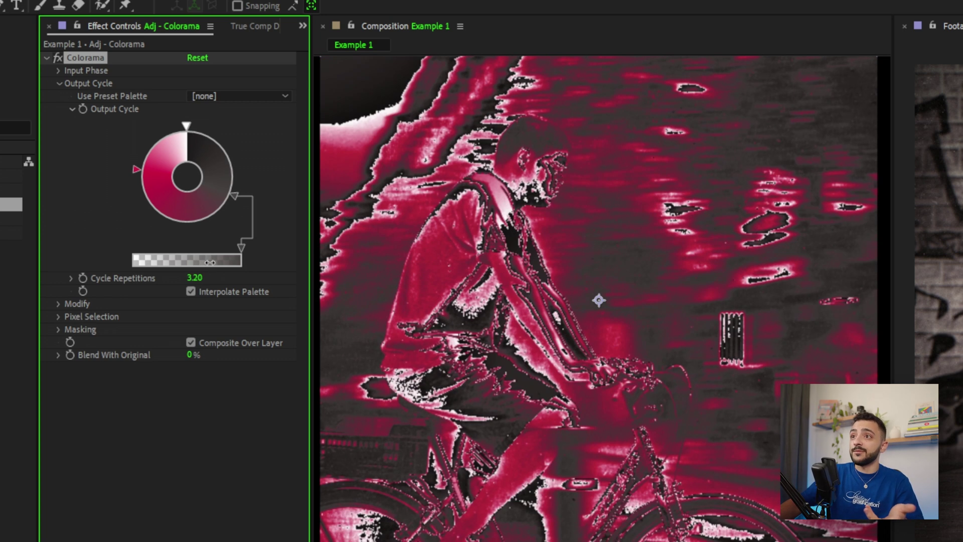
pyautogui.click(195, 277)
pyautogui.write('1')
pyautogui.press('Return')
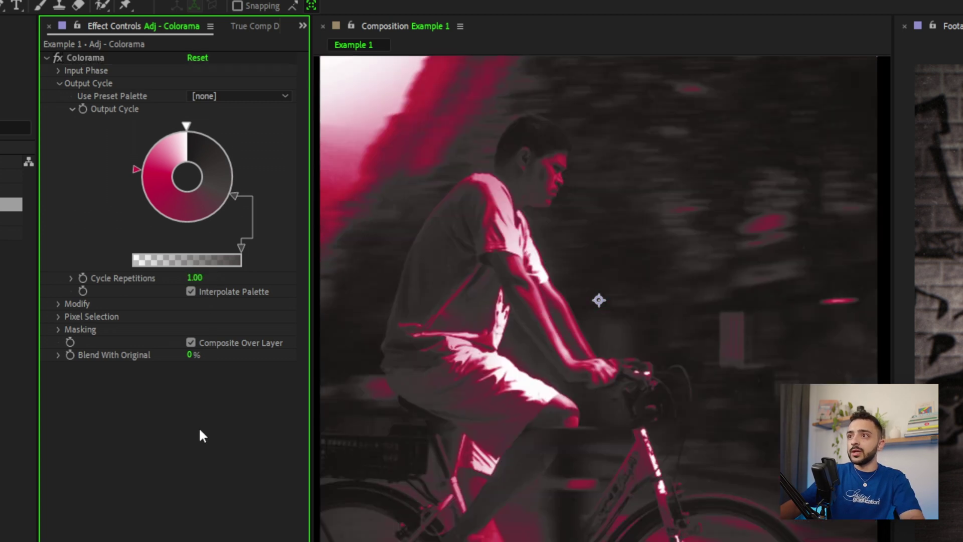
# Uncheck Interpolate Palette and drag the left and right colour stops on the Output Cycle wheel
pyautogui.click(190, 293)
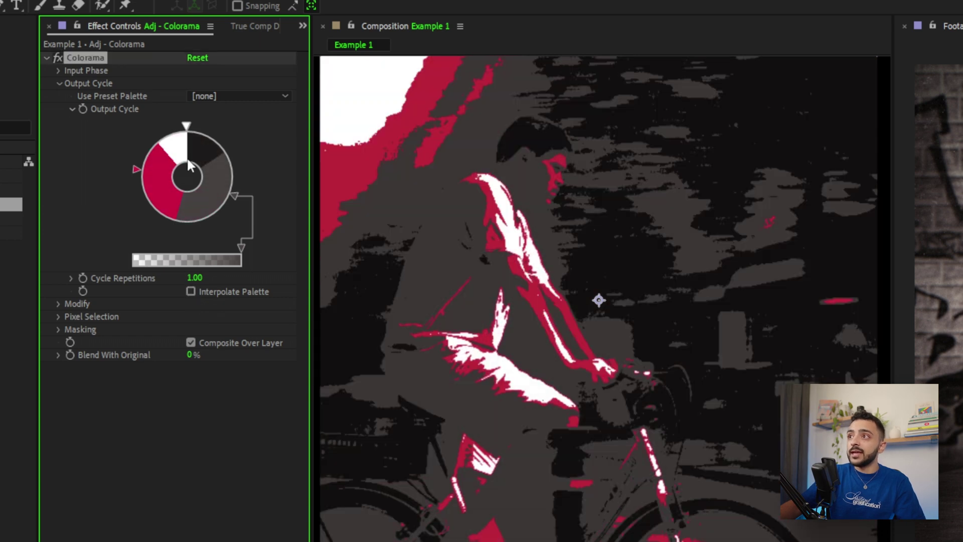
pyautogui.moveTo(138, 169); pyautogui.dragTo(137, 182)
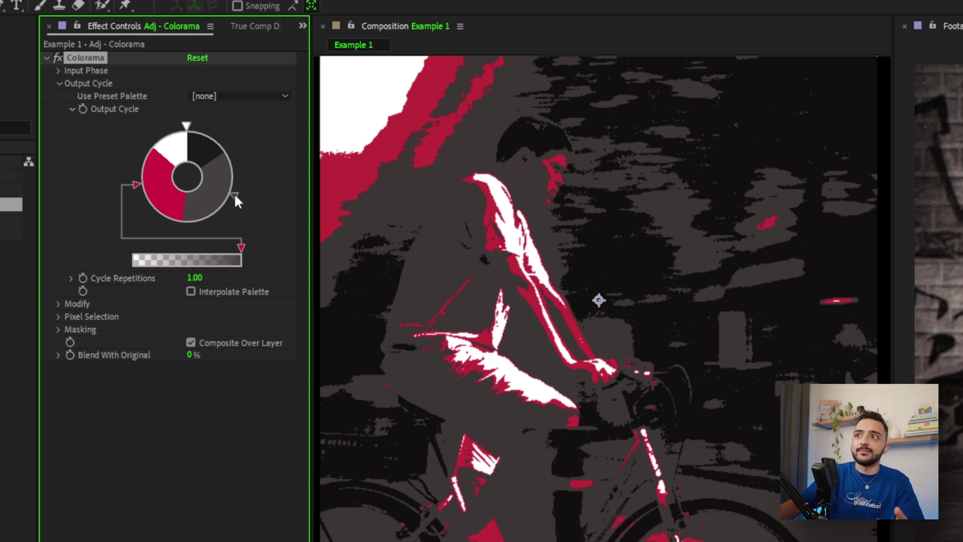
pyautogui.moveTo(234, 195); pyautogui.dragTo(222, 215)
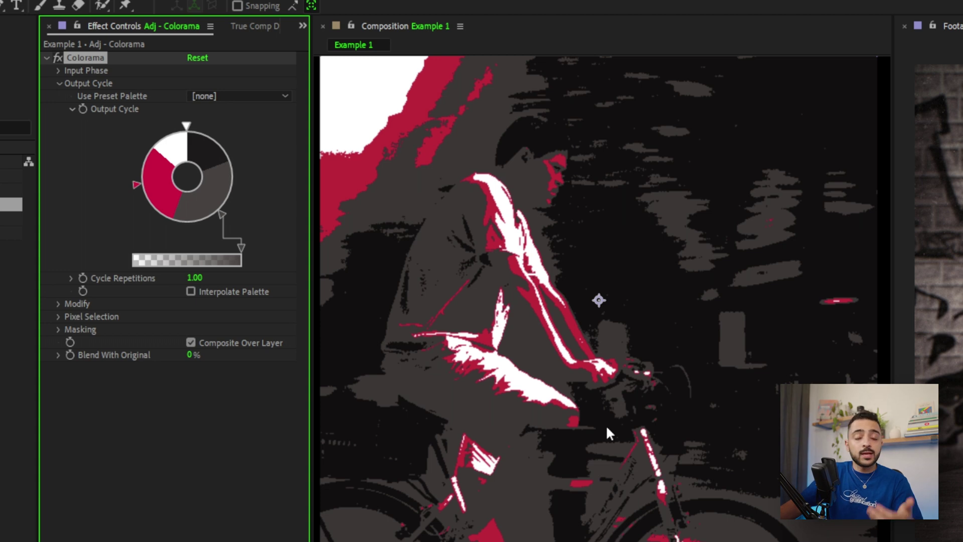
# Re-enable Interpolate Palette and set Colorama's Modify channel to Red, then Green
pyautogui.click(191, 291)
pyautogui.click(58, 303)
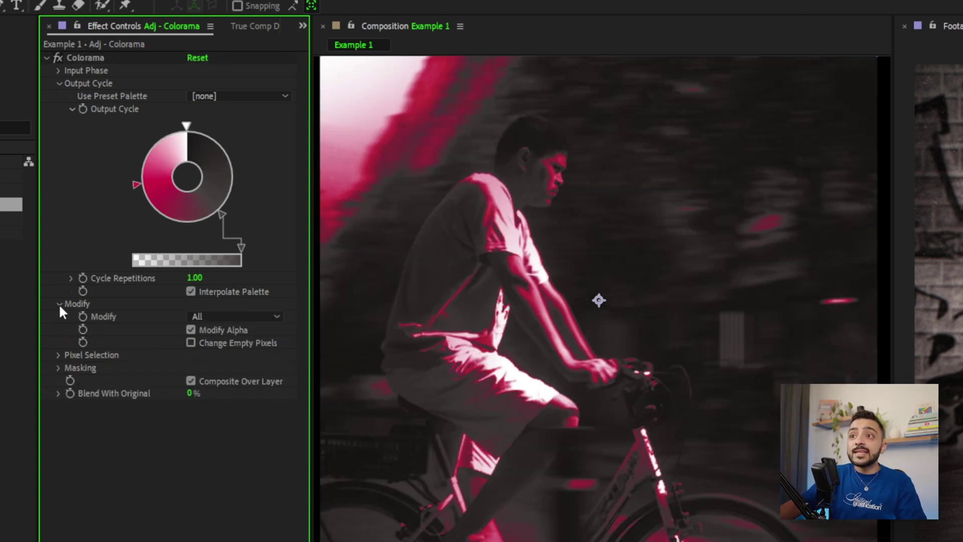
pyautogui.click(59, 303)
pyautogui.click(58, 304)
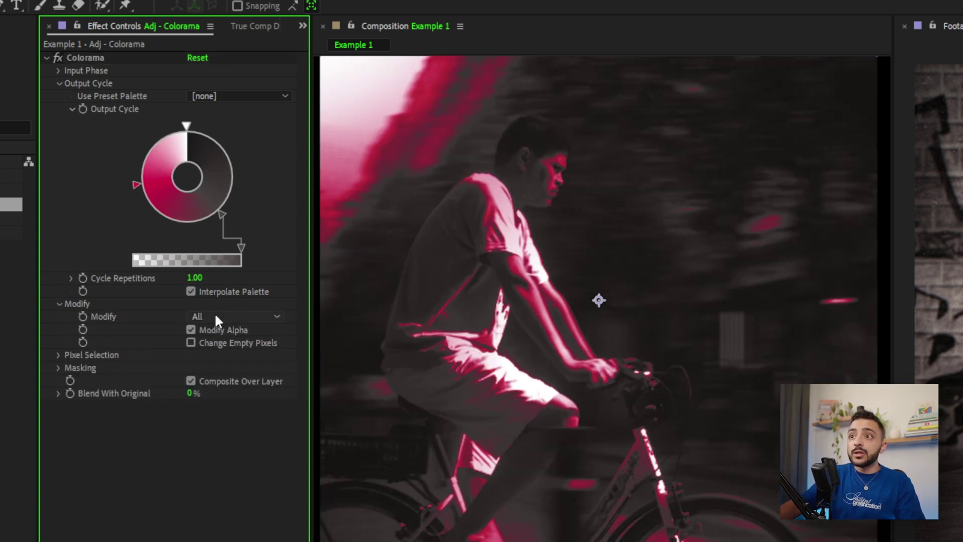
pyautogui.click(215, 316)
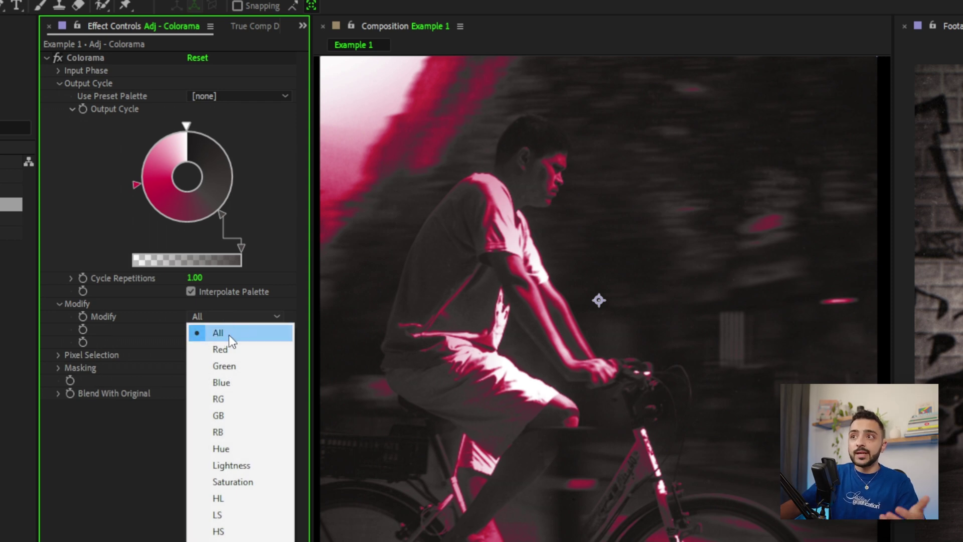
pyautogui.click(234, 350)
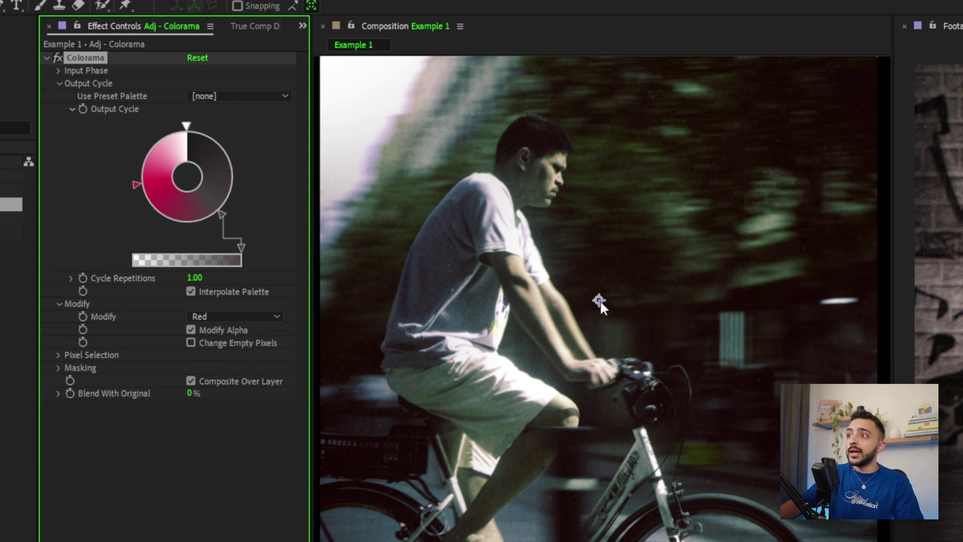
pyautogui.click(248, 317)
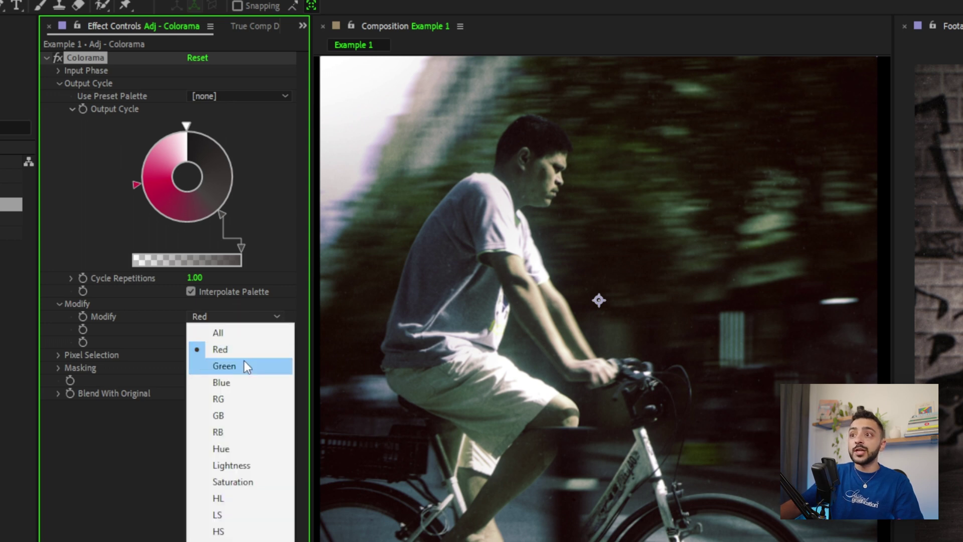
pyautogui.click(244, 364)
# Try Modify as RB, Lightness and Saturation, then set Blend With Original to 35%
pyautogui.click(241, 315)
pyautogui.click(259, 430)
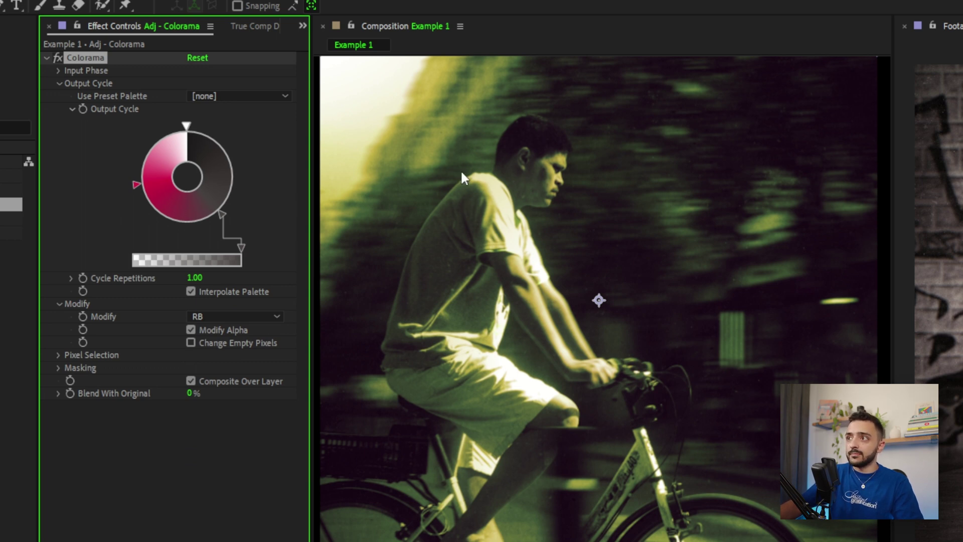
pyautogui.click(245, 314)
pyautogui.click(261, 468)
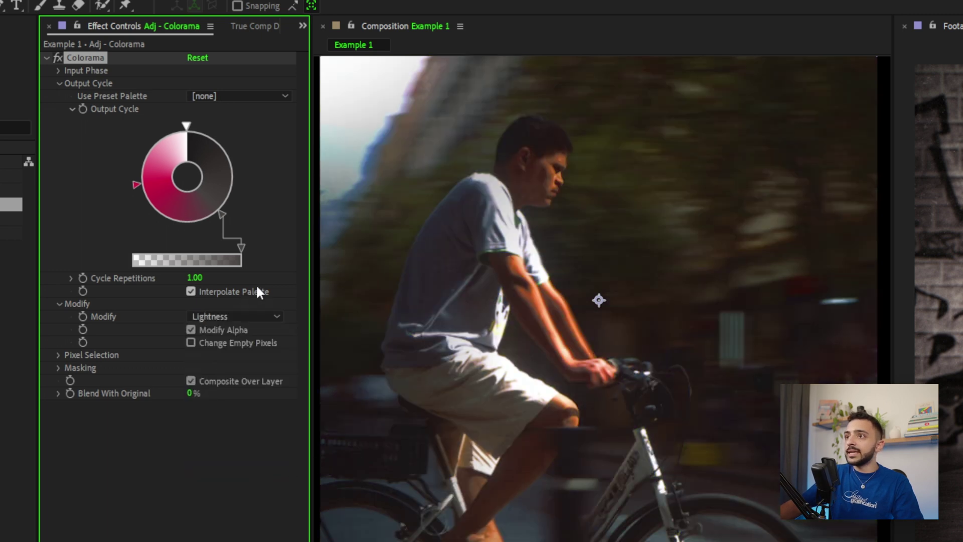
pyautogui.click(258, 318)
pyautogui.click(221, 482)
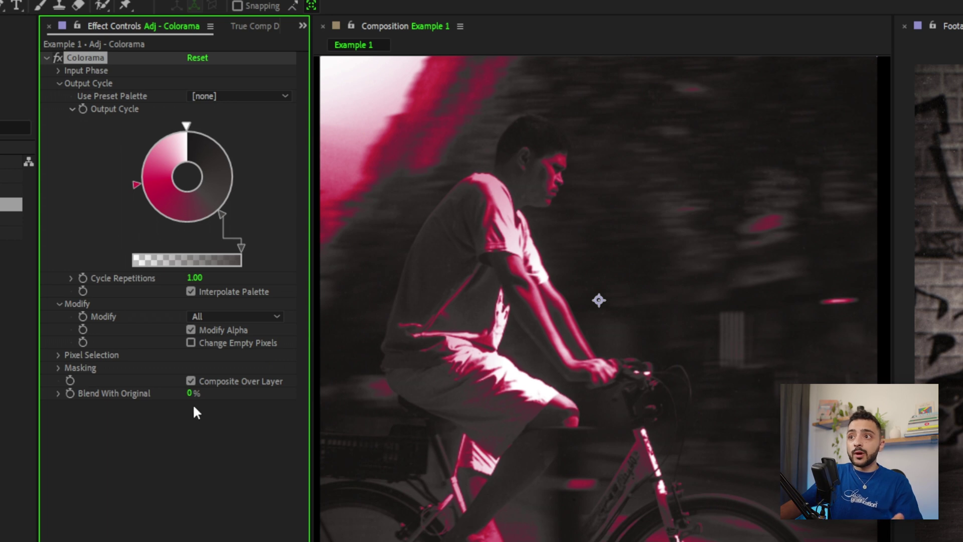
pyautogui.moveTo(190, 393)
pyautogui.mouseDown()
pyautogui.moveTo(317, 395)
pyautogui.moveTo(151, 393)
pyautogui.moveTo(187, 383)
pyautogui.moveTo(173, 384)
pyautogui.moveTo(198, 393)
pyautogui.mouseUp()
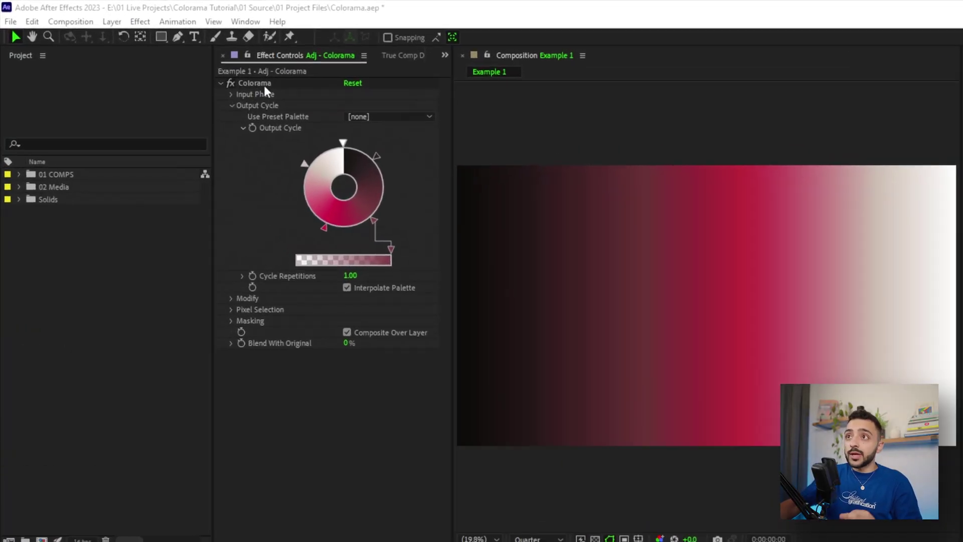
# Start saving Colorama as an animation preset in the User Presets > Colorama folder
pyautogui.click(261, 84)
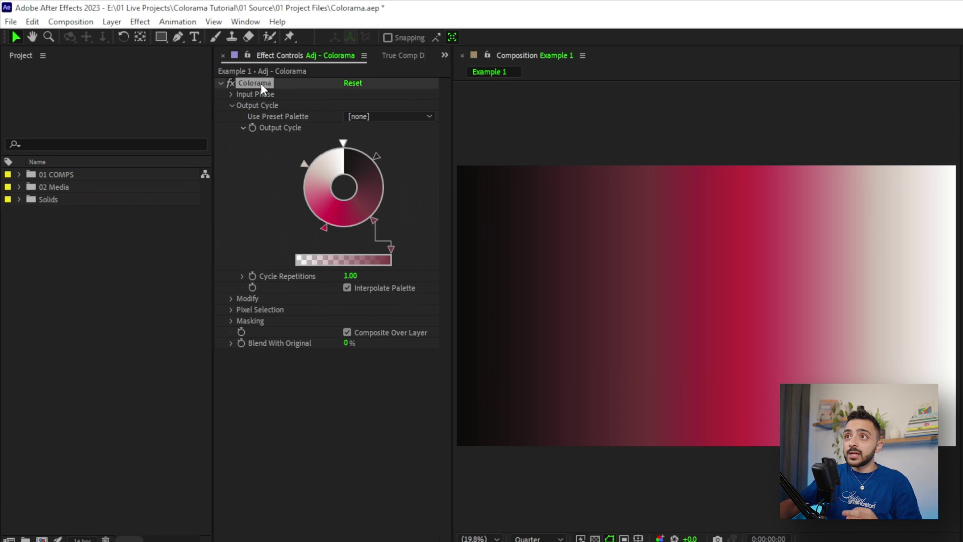
pyautogui.click(178, 23)
pyautogui.click(185, 39)
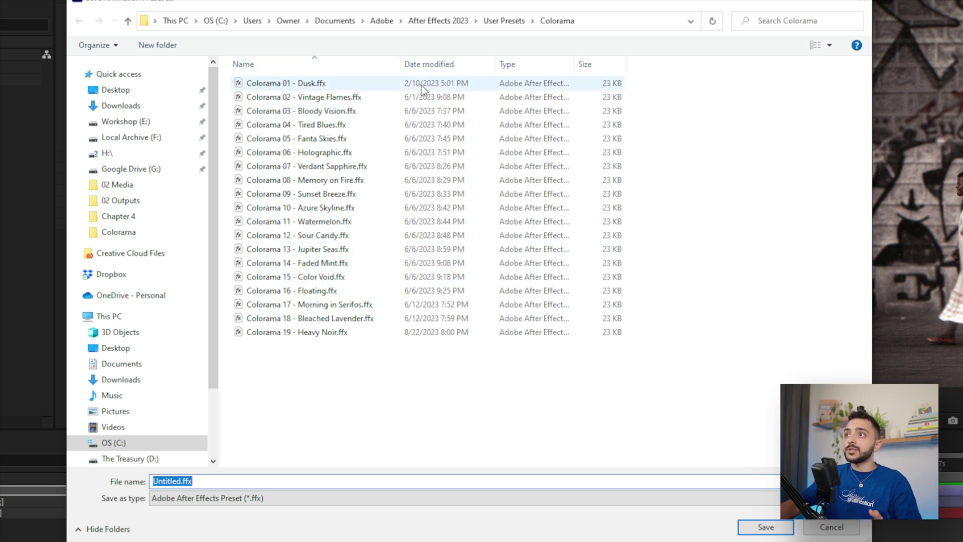
pyautogui.click(505, 22)
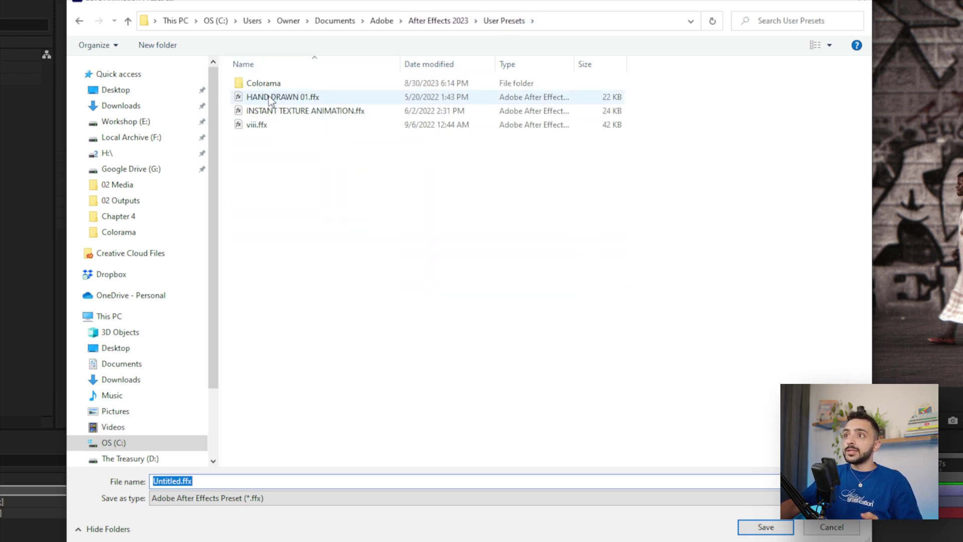
pyautogui.click(447, 22)
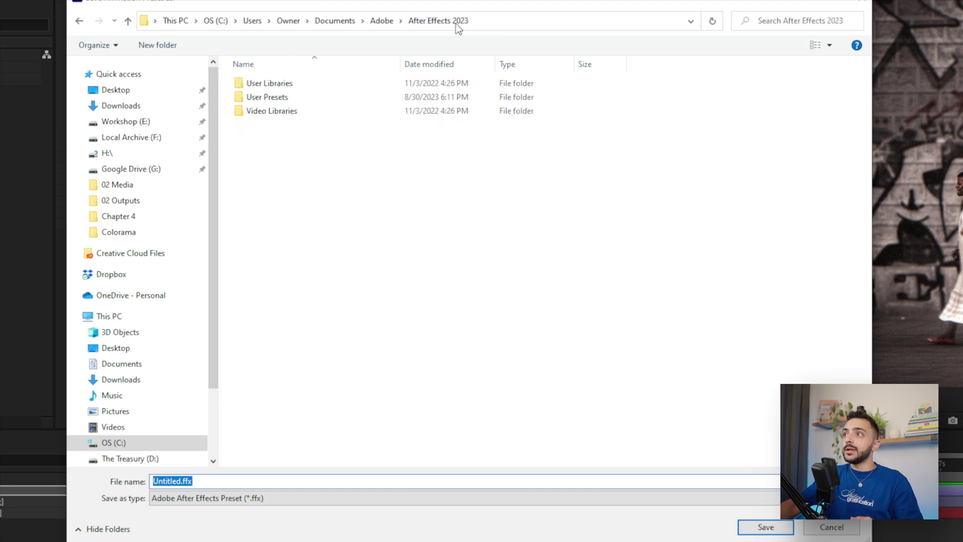
pyautogui.doubleClick(312, 101)
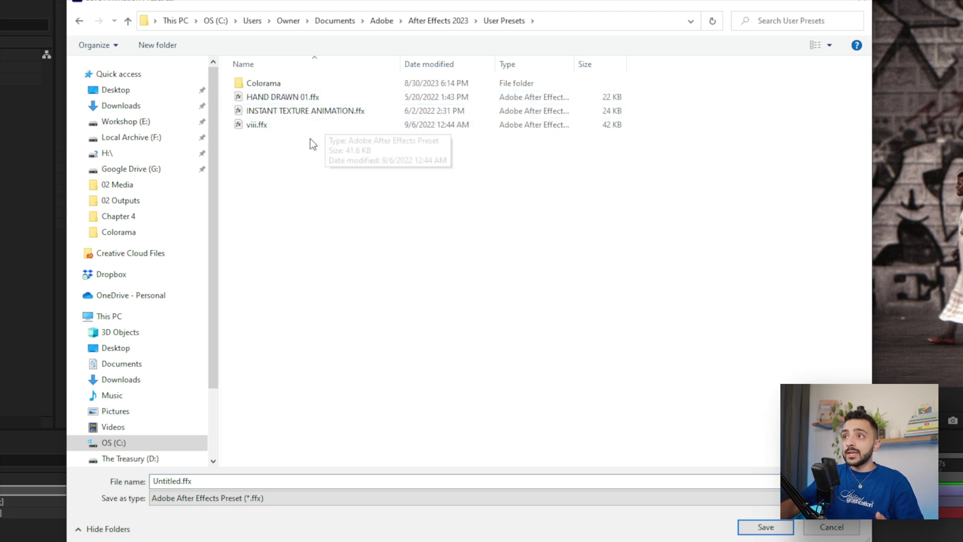
pyautogui.click(270, 83)
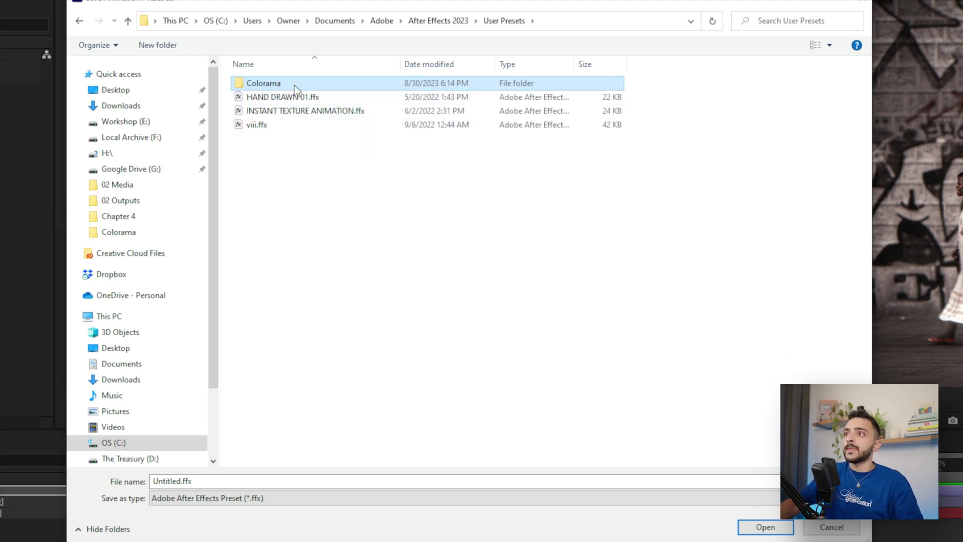
pyautogui.doubleClick(295, 85)
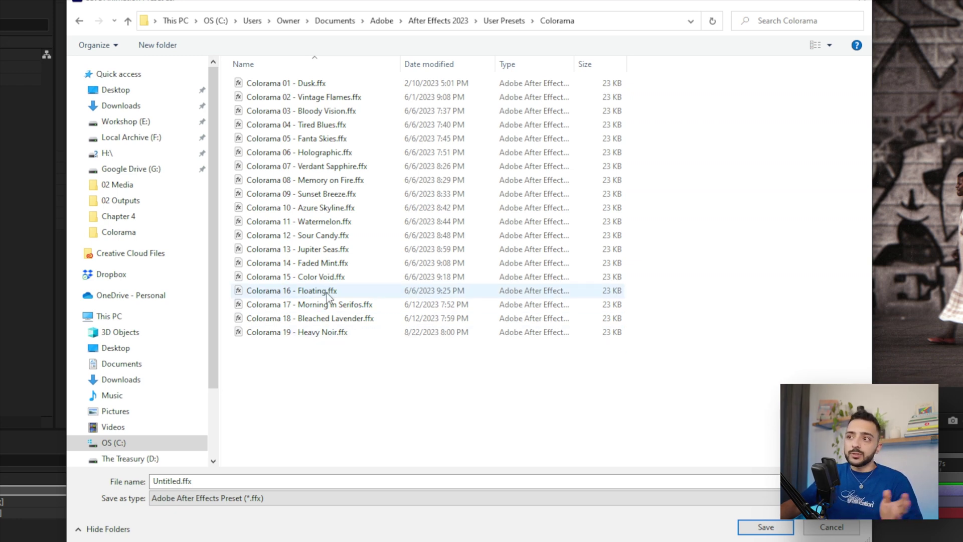
# Name the preset 'Colorama 20 - Speed Red.ffx' and save it
pyautogui.click(278, 332)
pyautogui.click(197, 480)
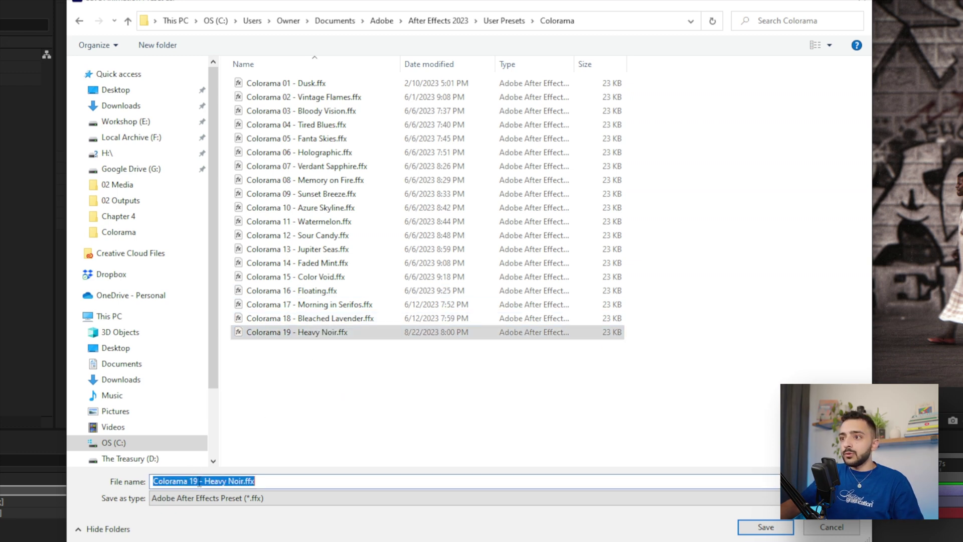
pyautogui.moveTo(199, 481); pyautogui.dragTo(240, 481)
pyautogui.write('20 - Speed Red')
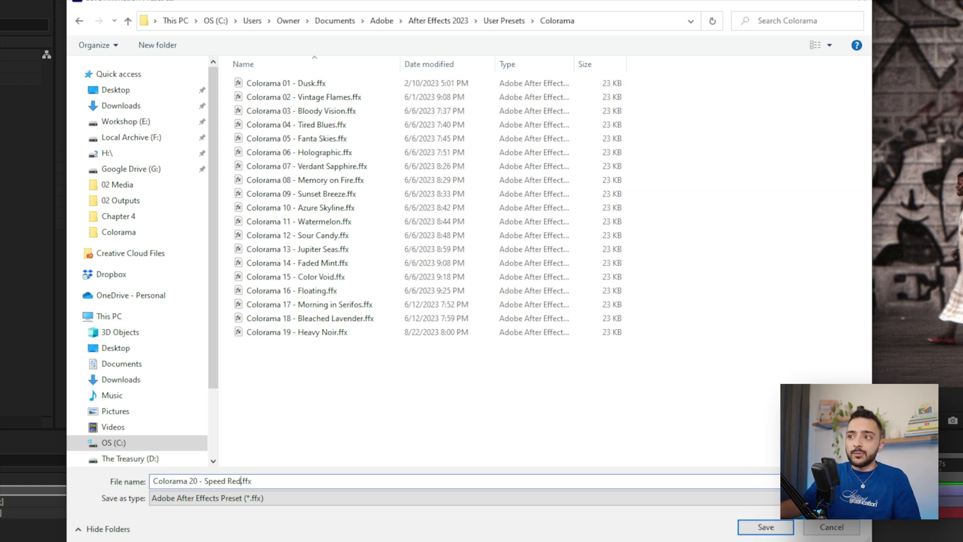
pyautogui.click(747, 527)
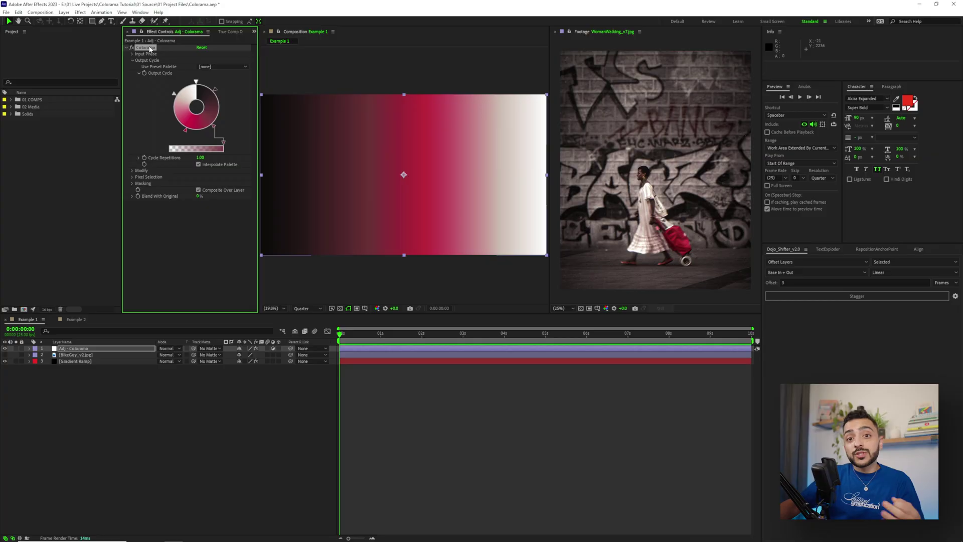
# Save another Colorama preset as Untitled.ffx in User Presets > Colorama, then select Adj - Colorama
pyautogui.click(101, 13)
pyautogui.click(124, 21)
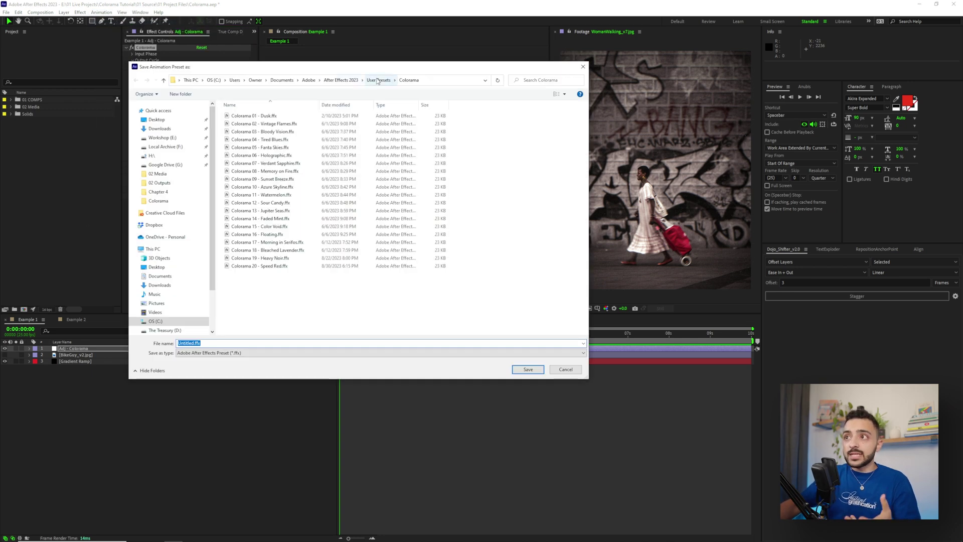
pyautogui.click(379, 80)
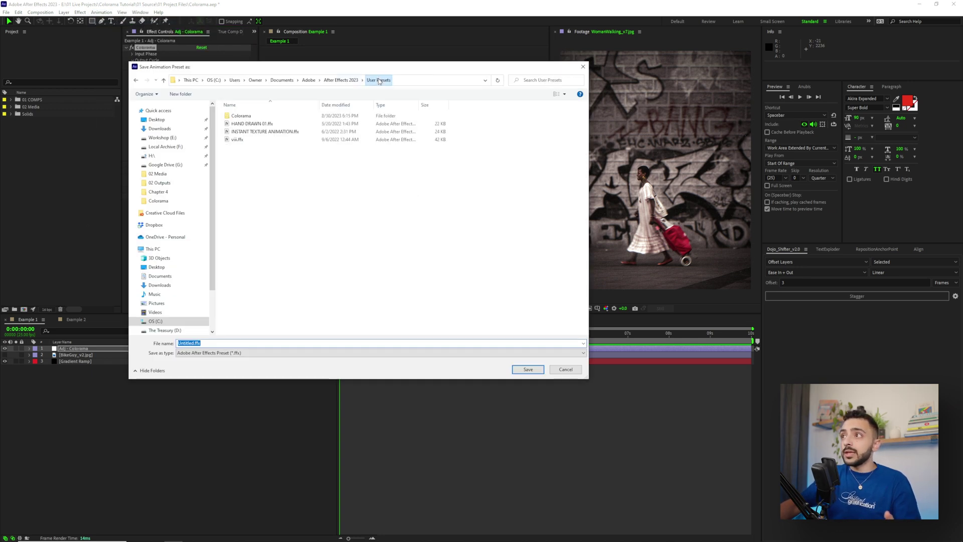
pyautogui.doubleClick(261, 118)
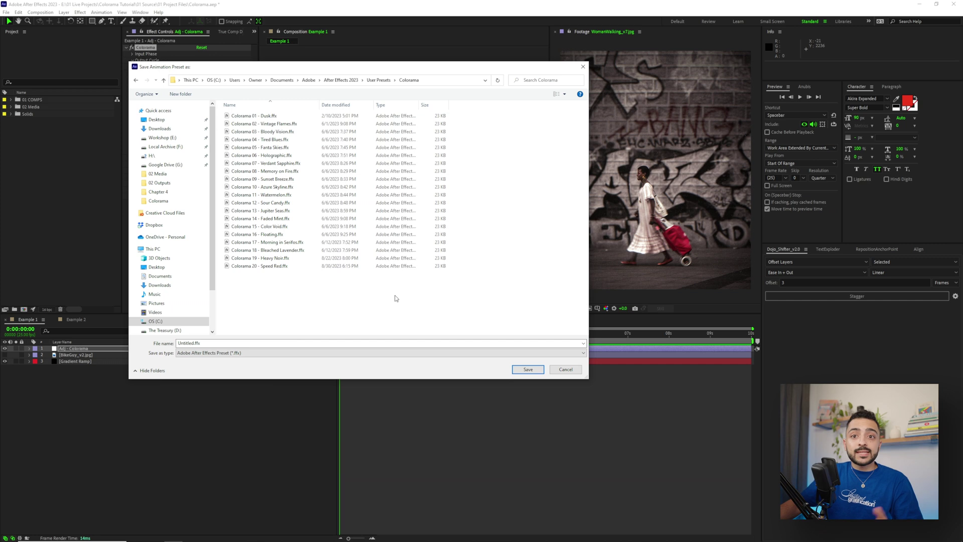
pyautogui.click(527, 370)
pyautogui.click(146, 349)
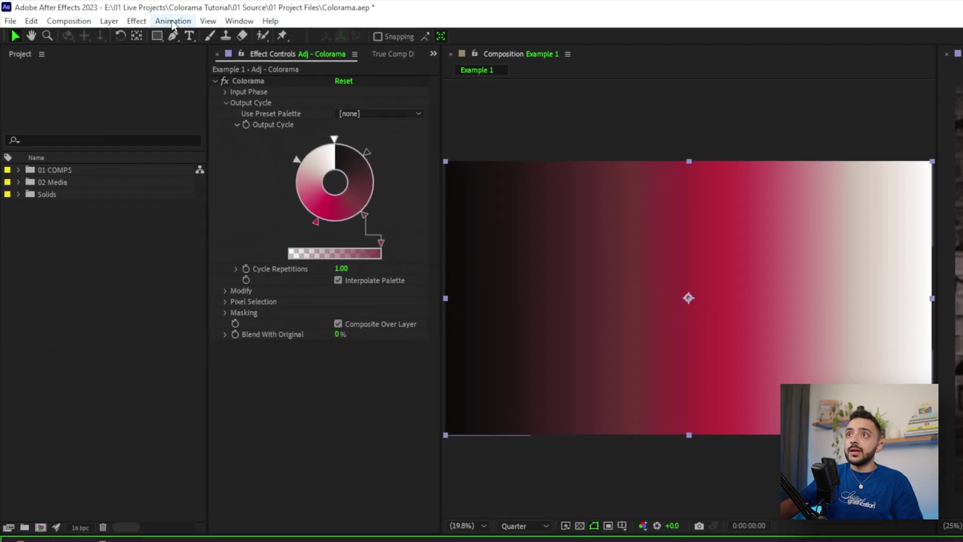
# Open Animation > Apply Animation Preset and cancel the file browser
pyautogui.click(101, 12)
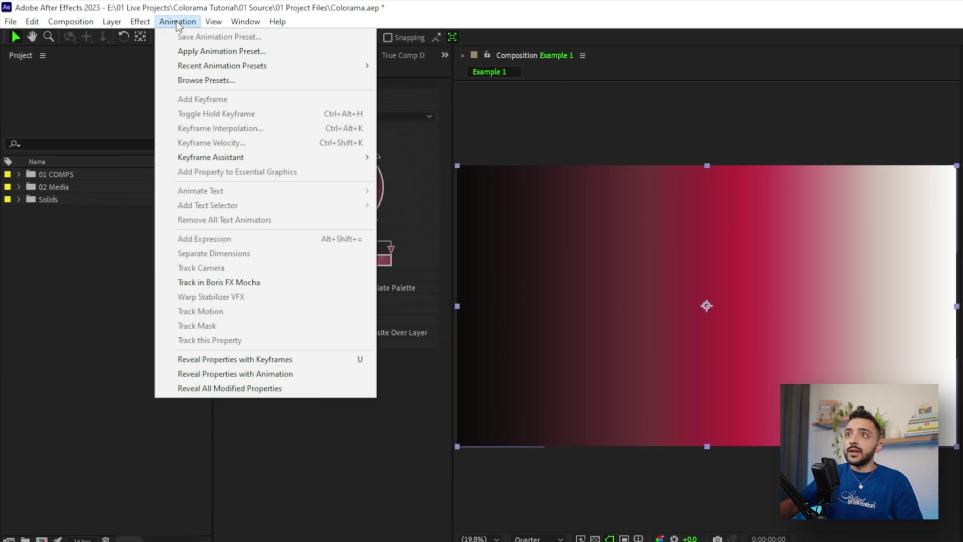
pyautogui.click(214, 52)
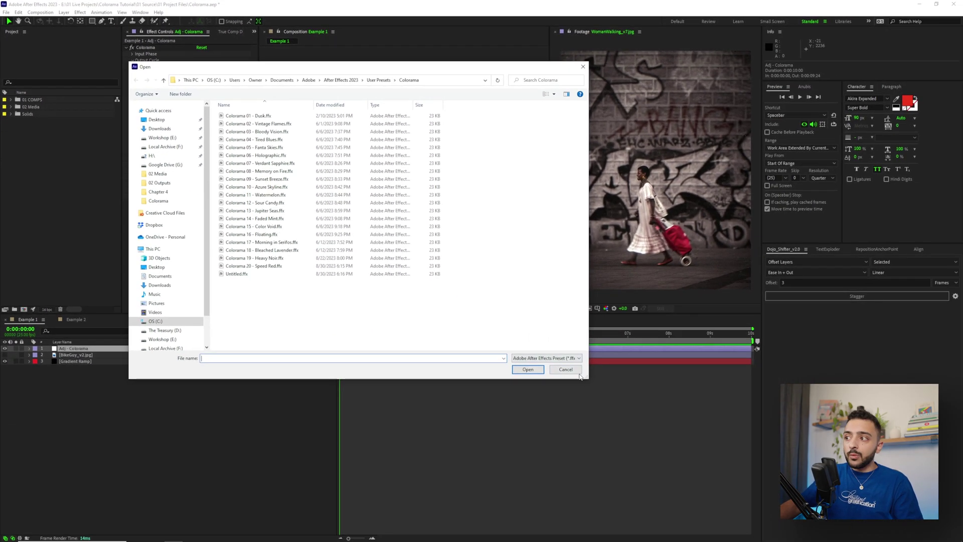
pyautogui.press('Return')
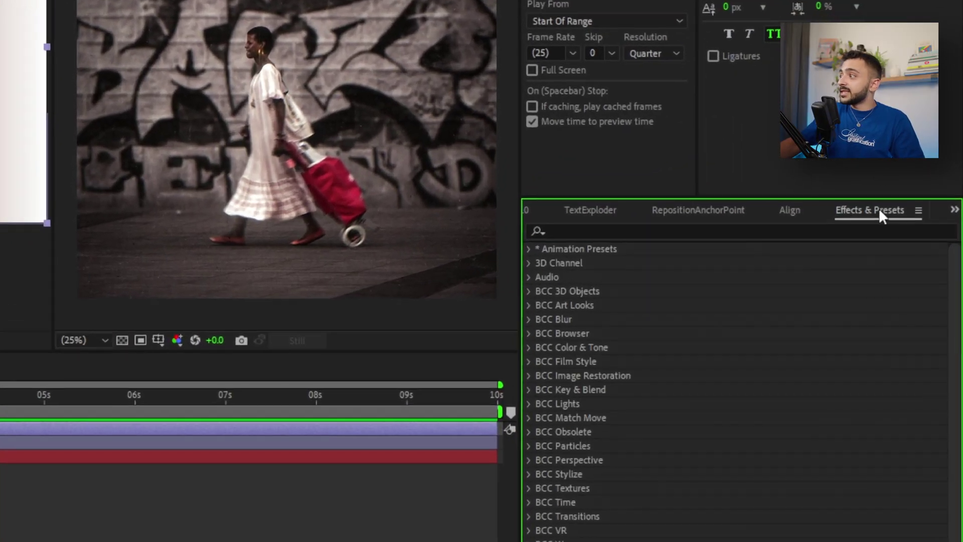
# Refresh the Effects & Presets list and expand Animation Presets > User Presets > Colorama
pyautogui.click(919, 210)
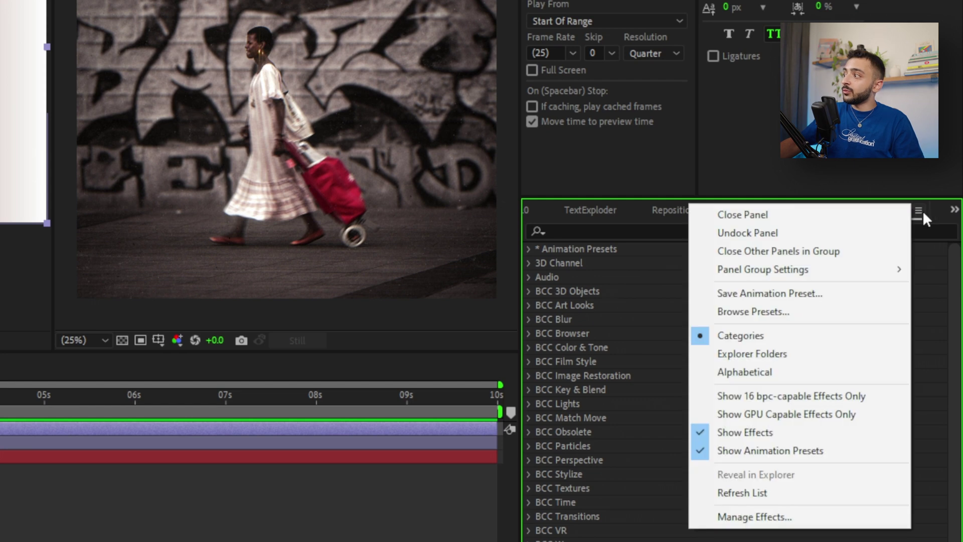
pyautogui.click(807, 494)
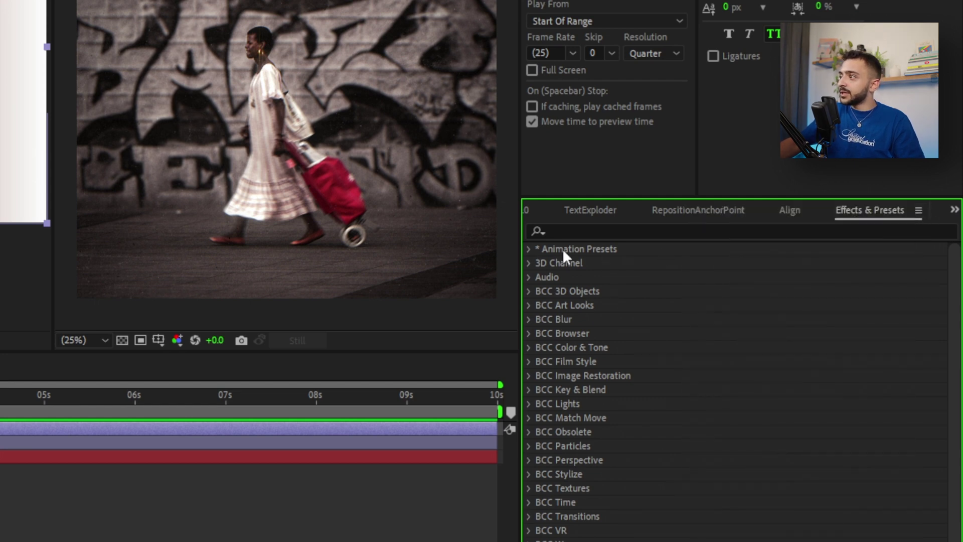
pyautogui.click(529, 249)
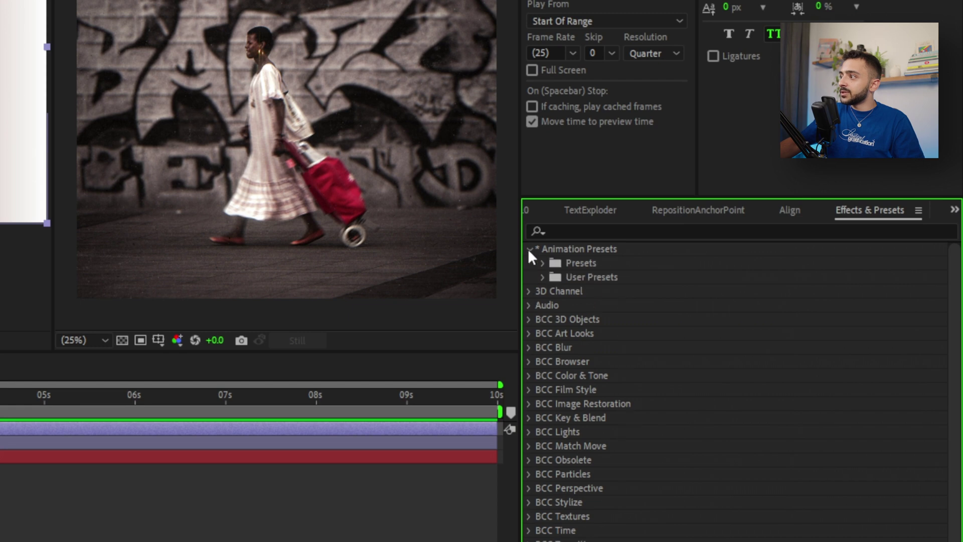
pyautogui.click(543, 276)
pyautogui.click(558, 291)
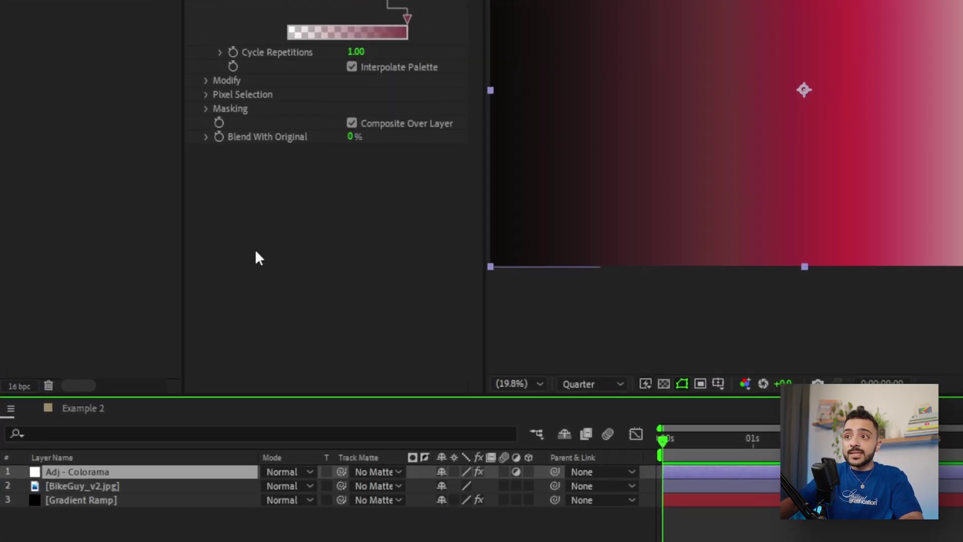
# Search 'colorama' in the quick effect search and apply Colorama 12 - Sour Candy
pyautogui.hotkey('ctrl', 'space')
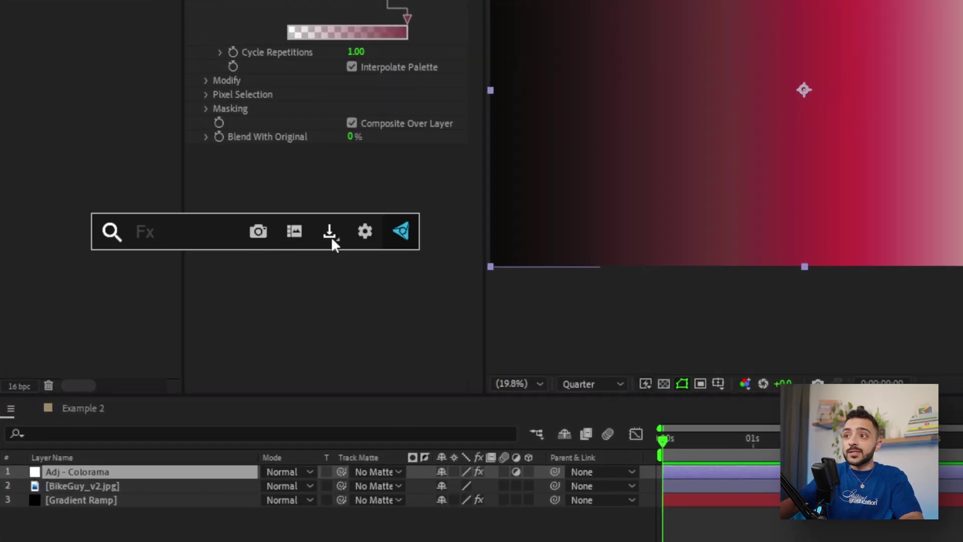
pyautogui.click(365, 232)
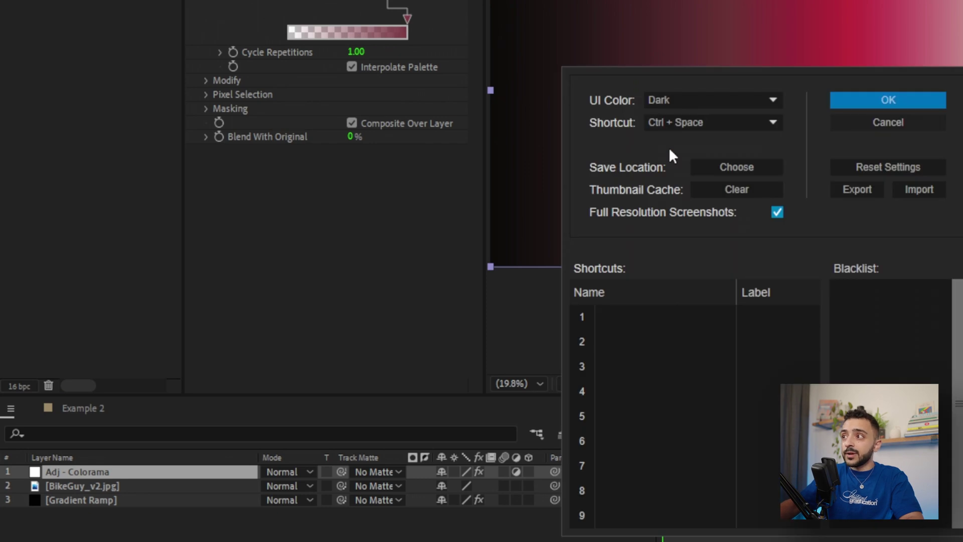
pyautogui.click(861, 123)
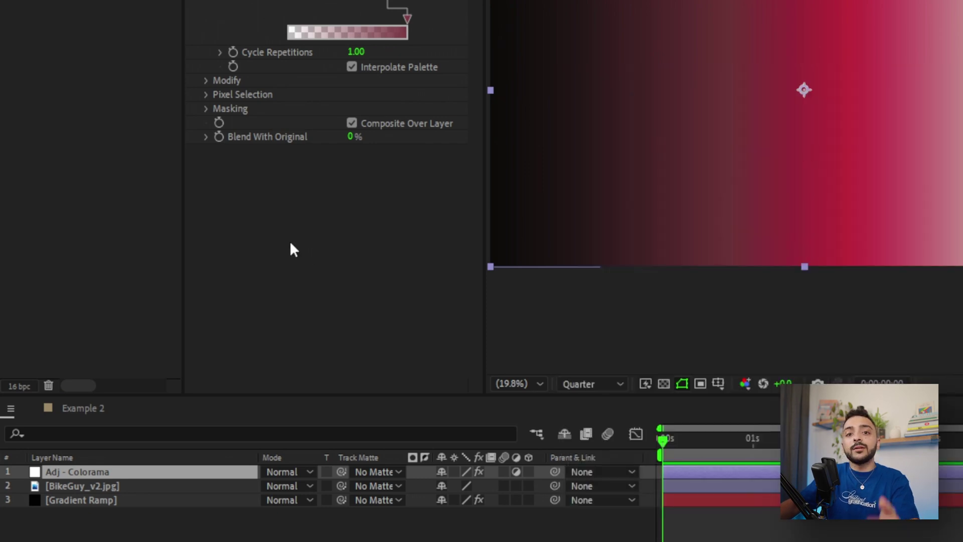
pyautogui.hotkey('ctrl', 'space')
pyautogui.write('colorama')
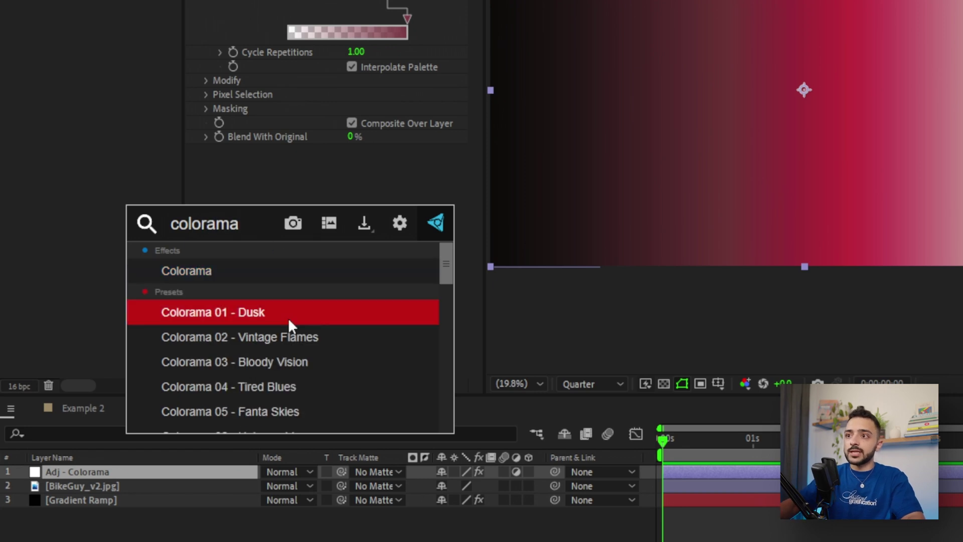
pyautogui.scroll(-5, 289, 317)
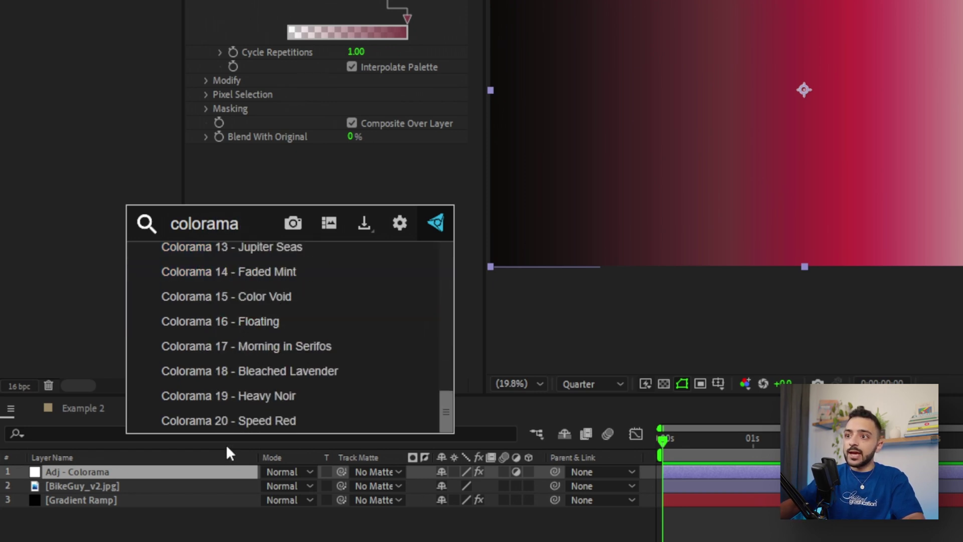
pyautogui.scroll(2, 320, 426)
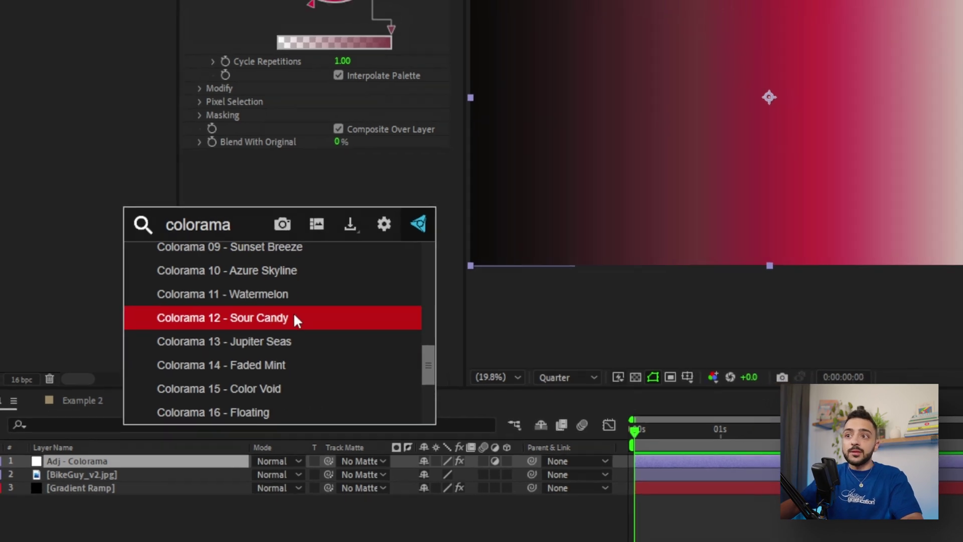
pyautogui.click(293, 319)
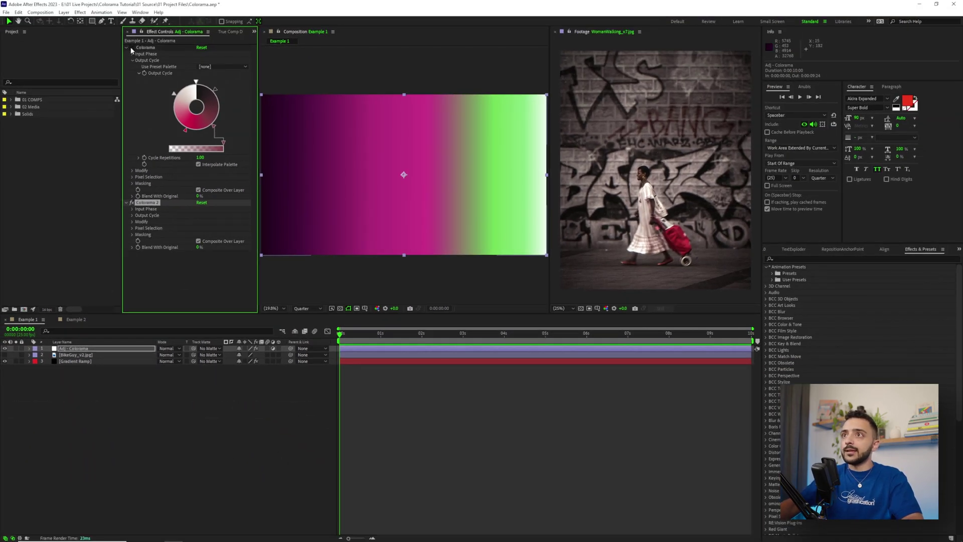